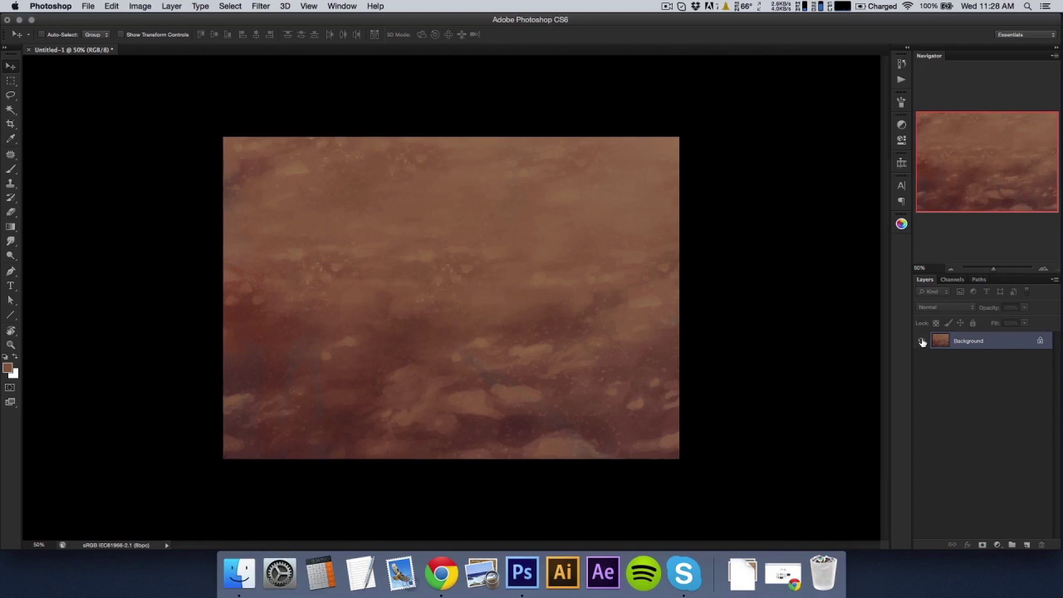
Step: Add an empty Layer 1 above the background, test and undo a brush stroke, then go to Chrome
left_click(1027, 546)
key("b")
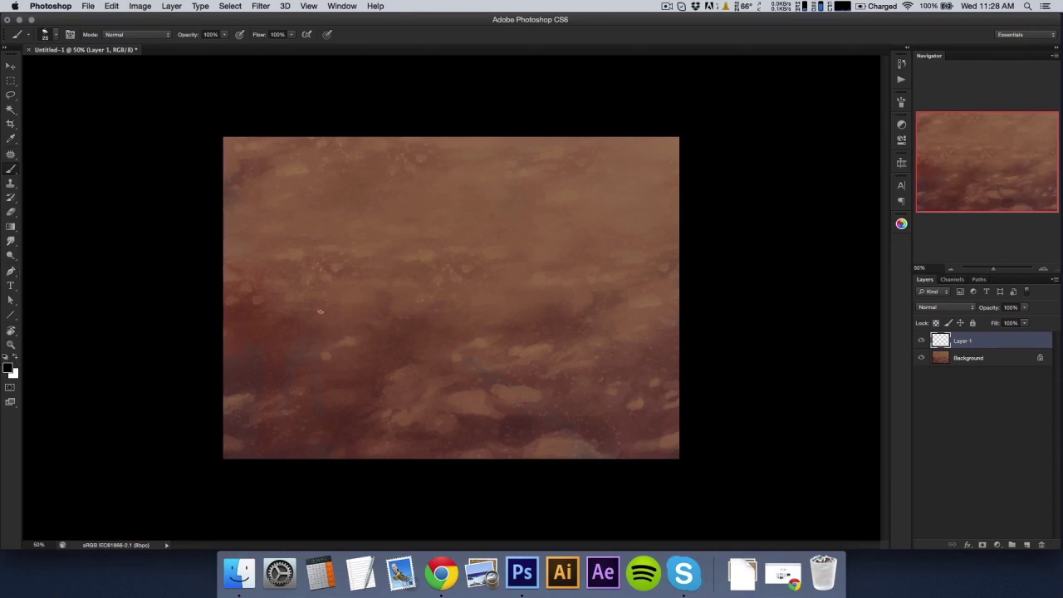
left_click_drag(383, 360, 585, 308)
key("super+z")
key("v")
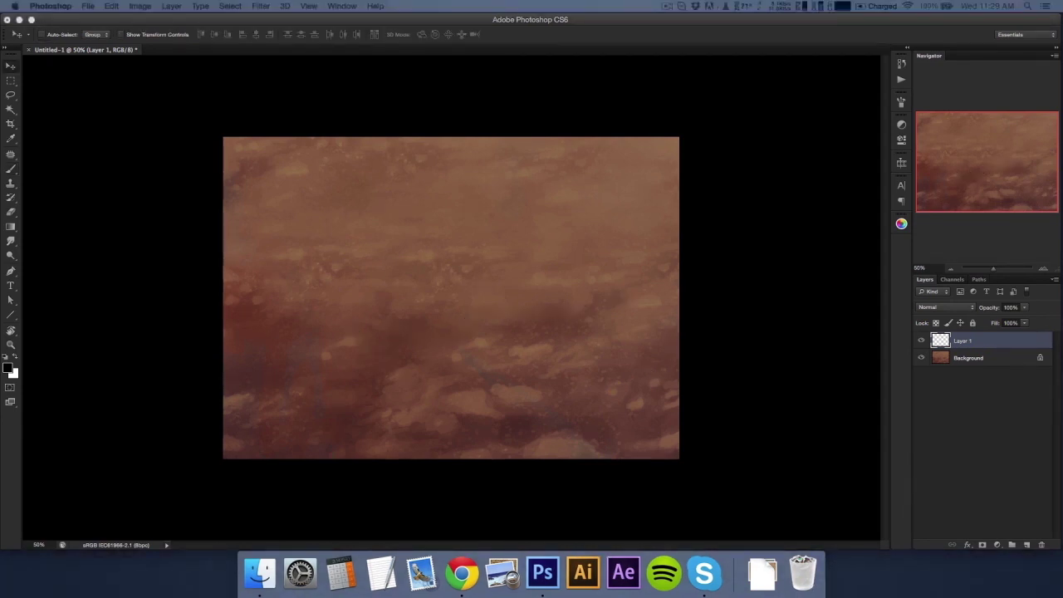
key("super+Tab")
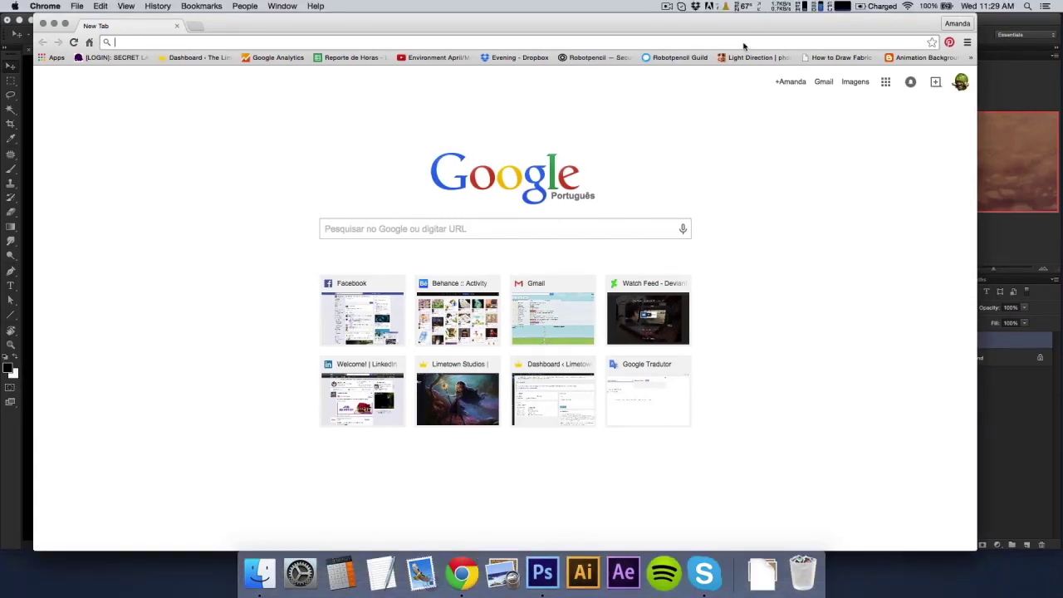
Step: Load cgtextures.com and browse to the Soil > Cracked category
type("cgtextures.com")
key("Return")
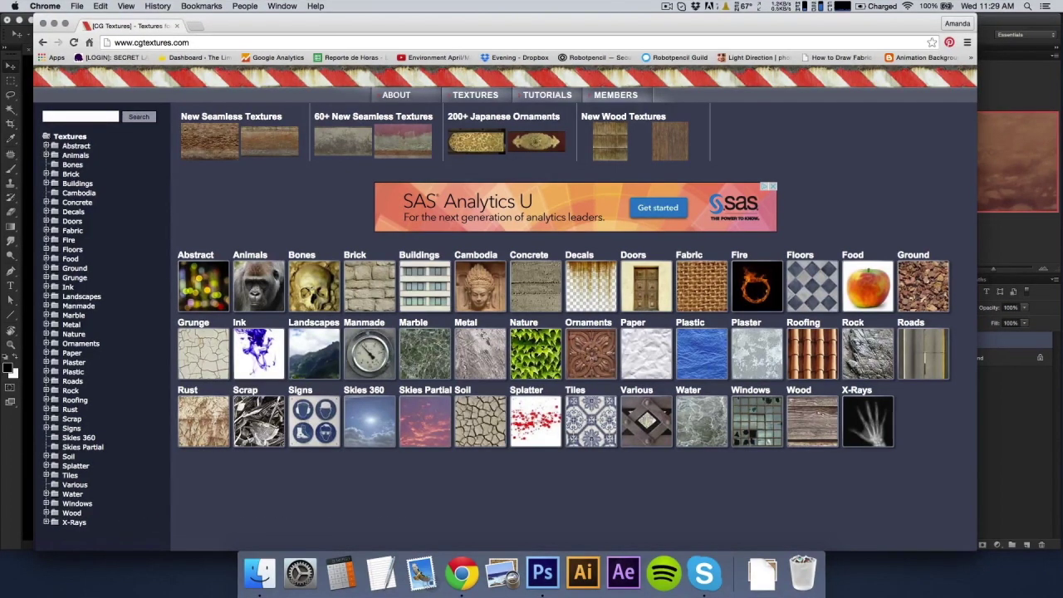
left_click(491, 422)
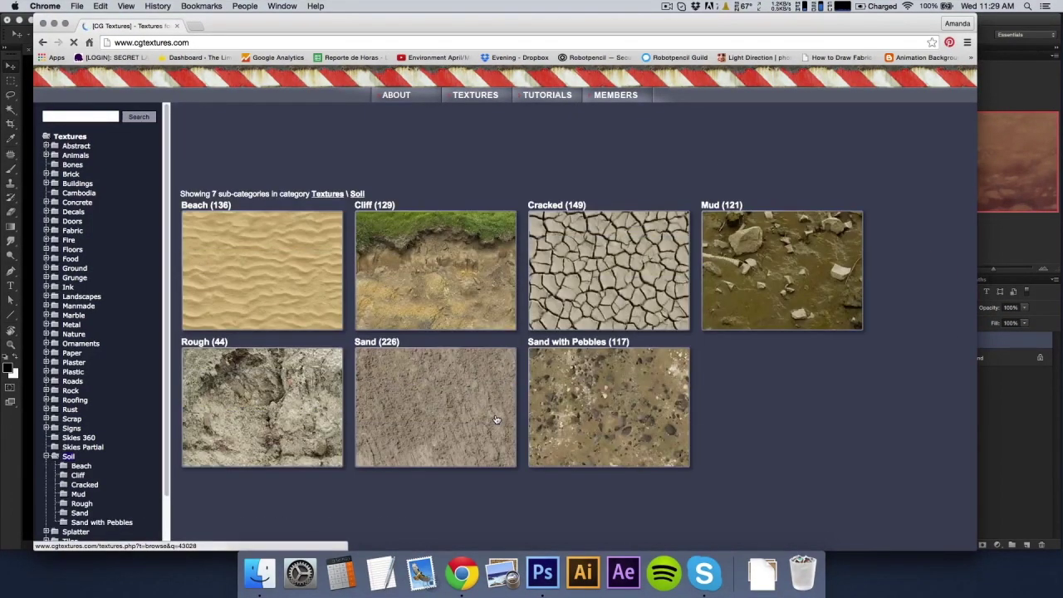
left_click(638, 272)
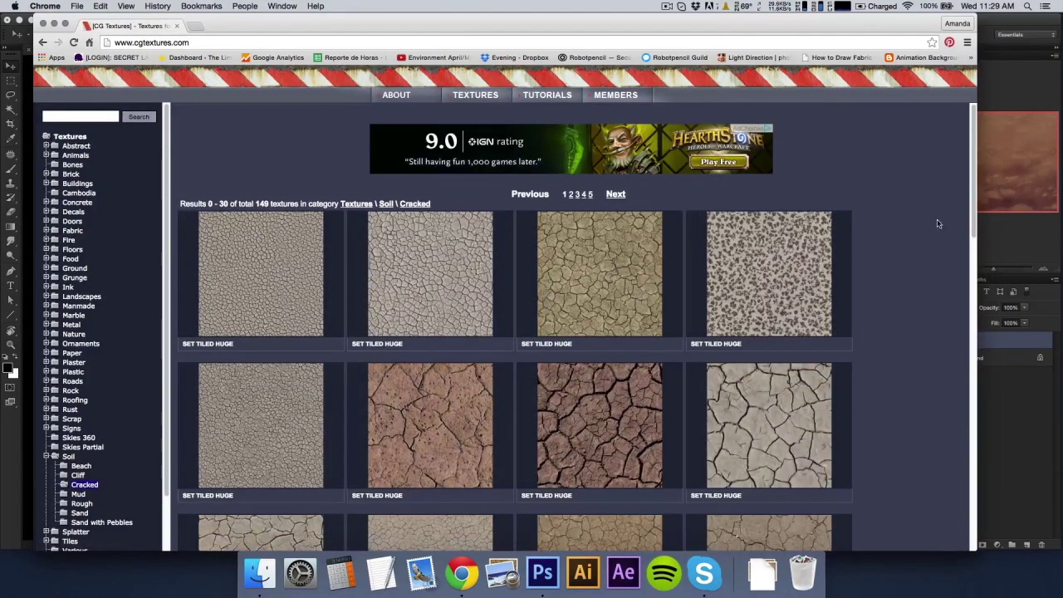
mouse_move(969, 209)
left_mouse_down()
mouse_move(959, 308)
mouse_move(959, 288)
left_mouse_up()
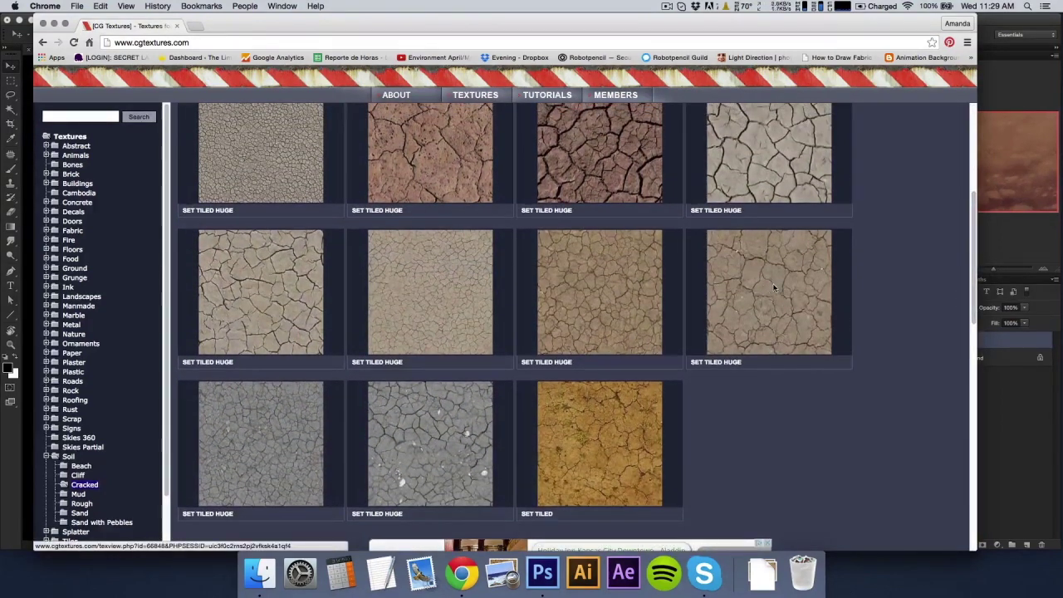
Step: Download the Medium SoilCracked0158 texture and minimize Chrome back to Photoshop
left_click(774, 288)
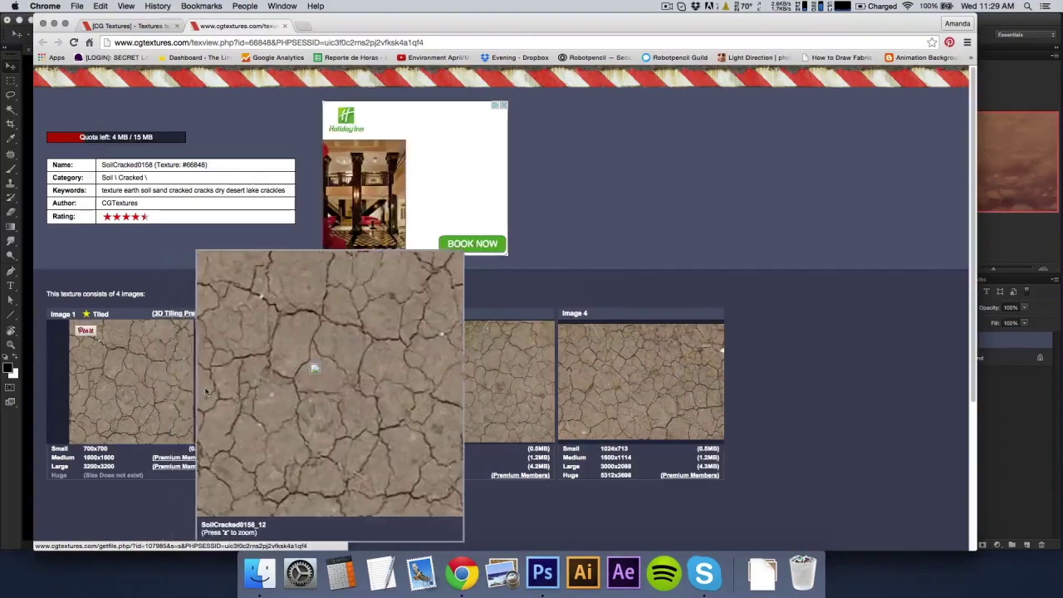
left_click(370, 460)
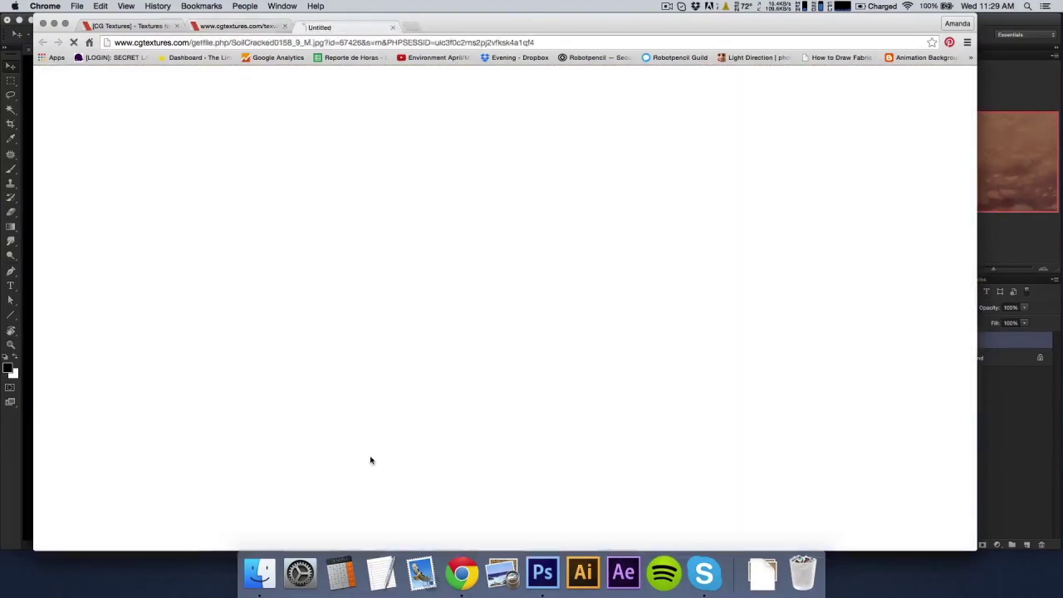
left_click(53, 23)
left_click(742, 571)
left_click(748, 521)
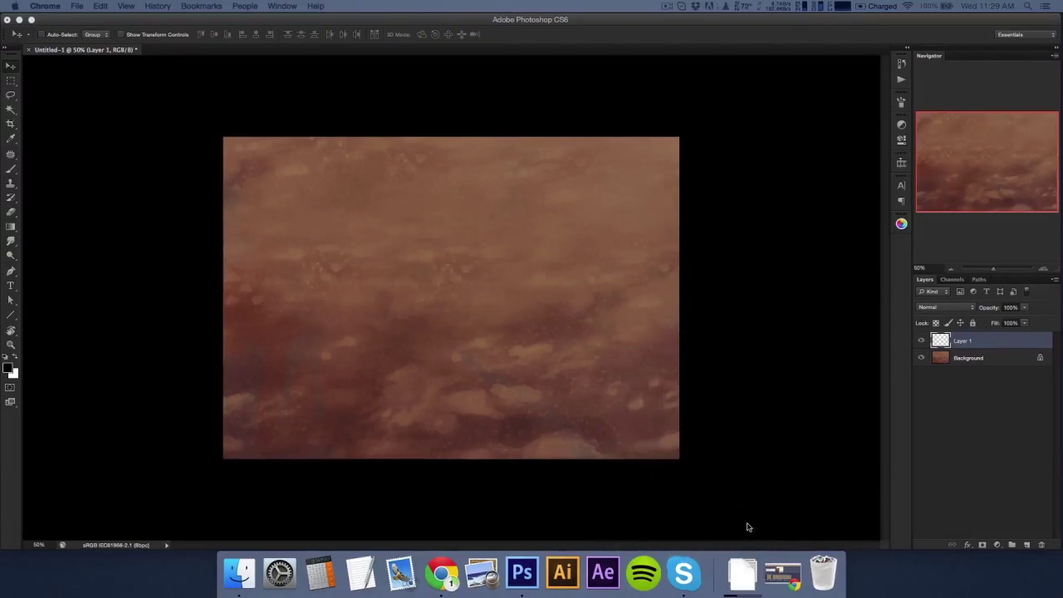
Step: Paste SoilCracked0158_9_M.jpg into Untitled-1's Layer 1, scaled to fill the canvas
left_click(741, 571)
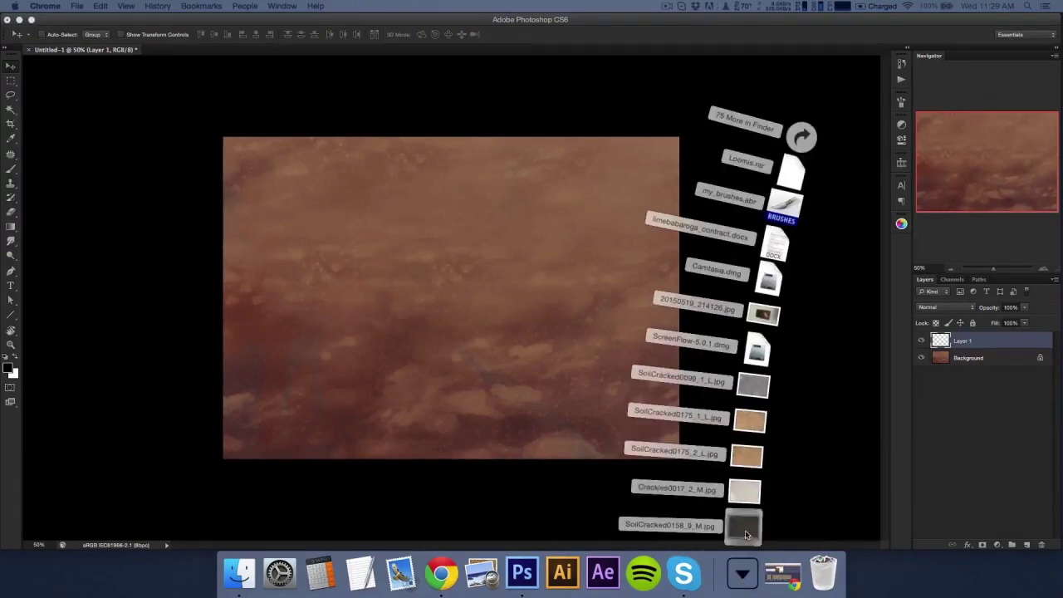
left_click_drag(743, 522, 527, 552)
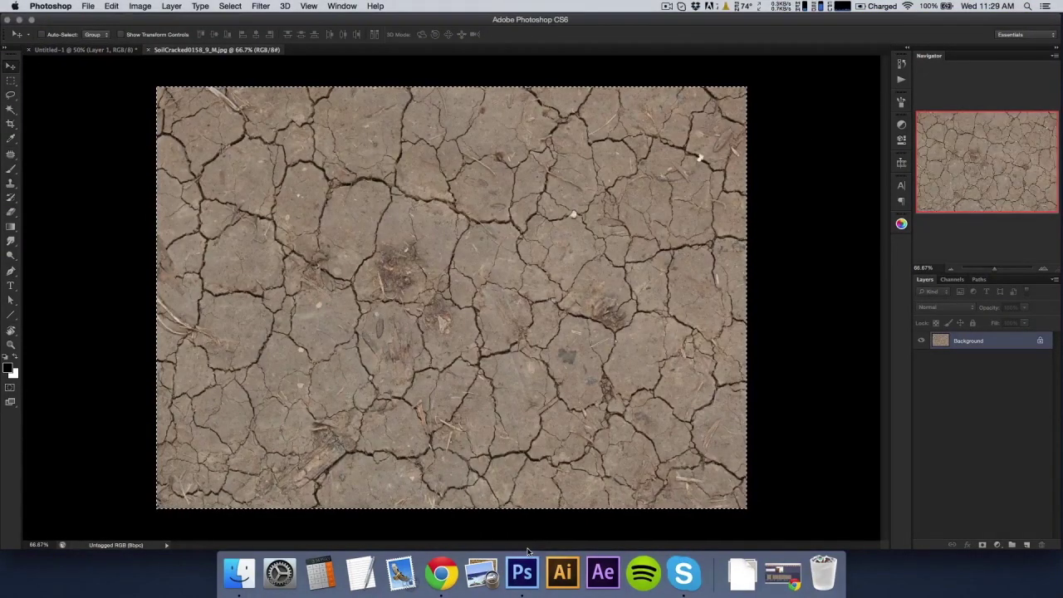
key("ctrl+Tab")
key("ctrl+v")
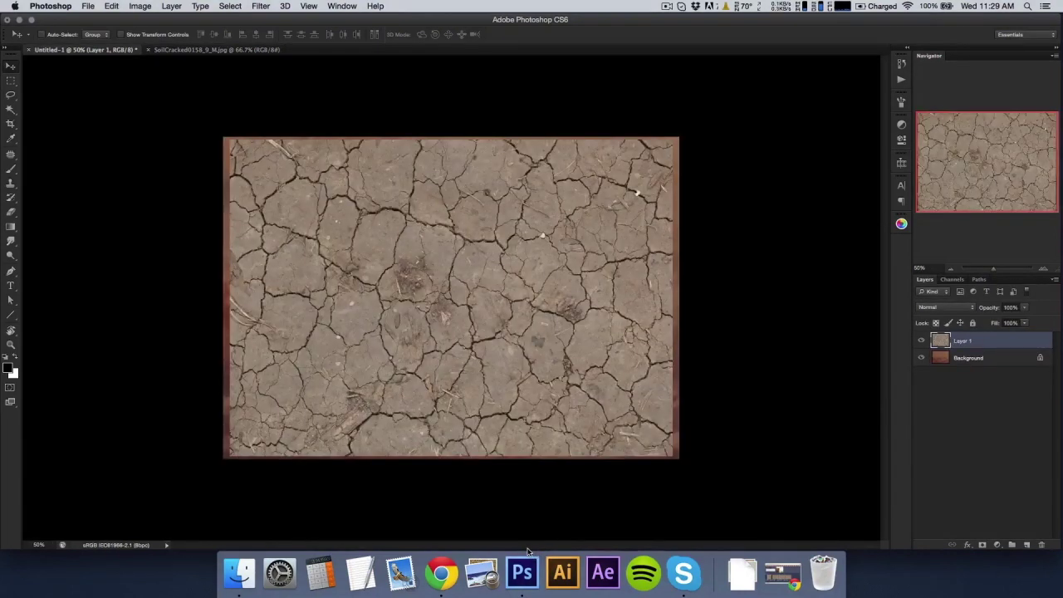
key("ctrl+t")
left_click_drag(674, 141, 679, 136)
key("Return")
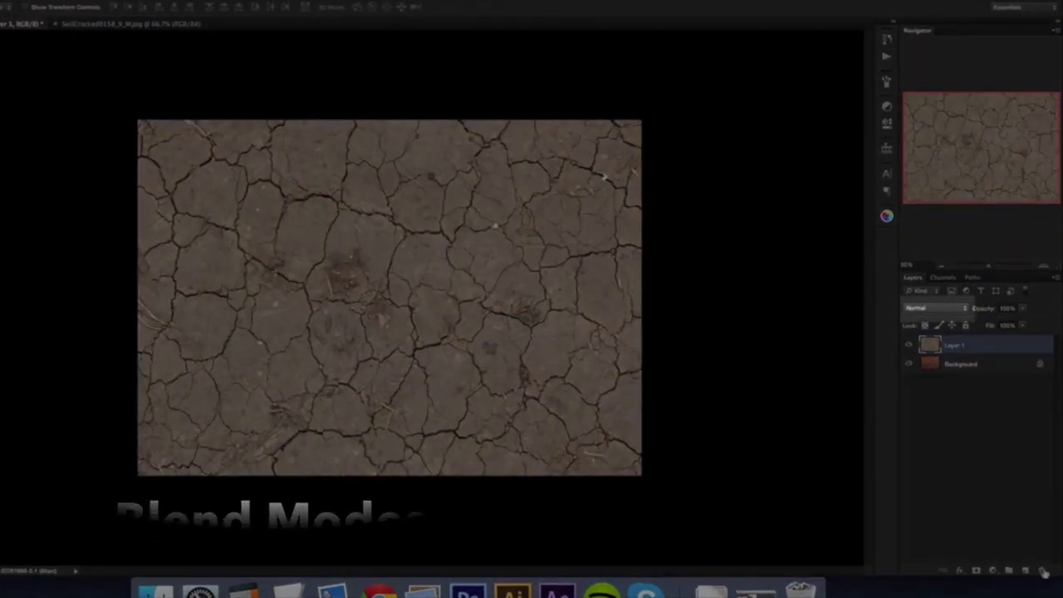
Step: Add an empty Layer 2, pick the Brush, then delete the layer
key("ctrl+shift+alt+n")
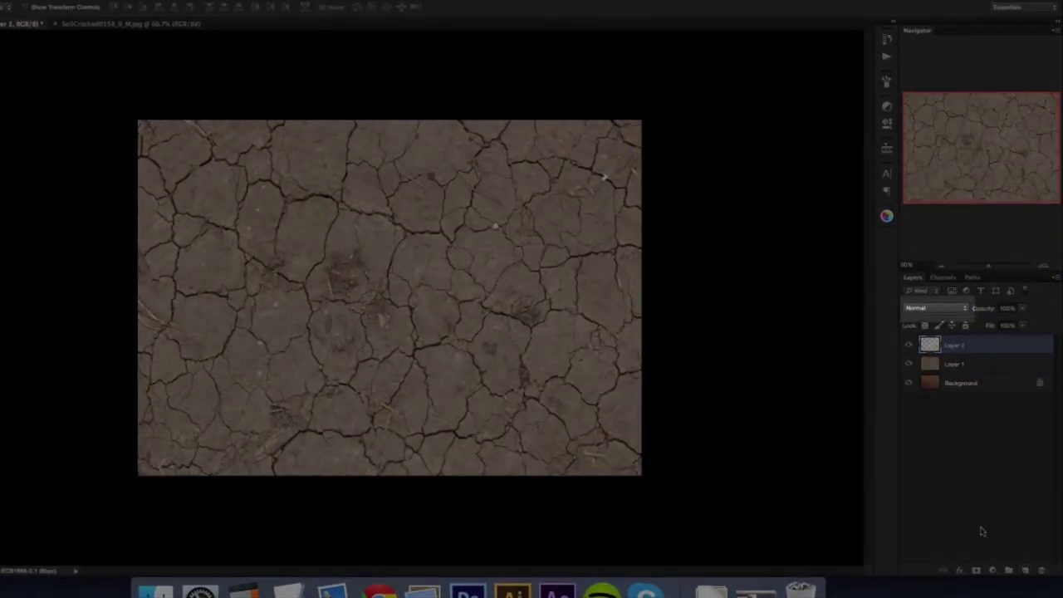
key("b")
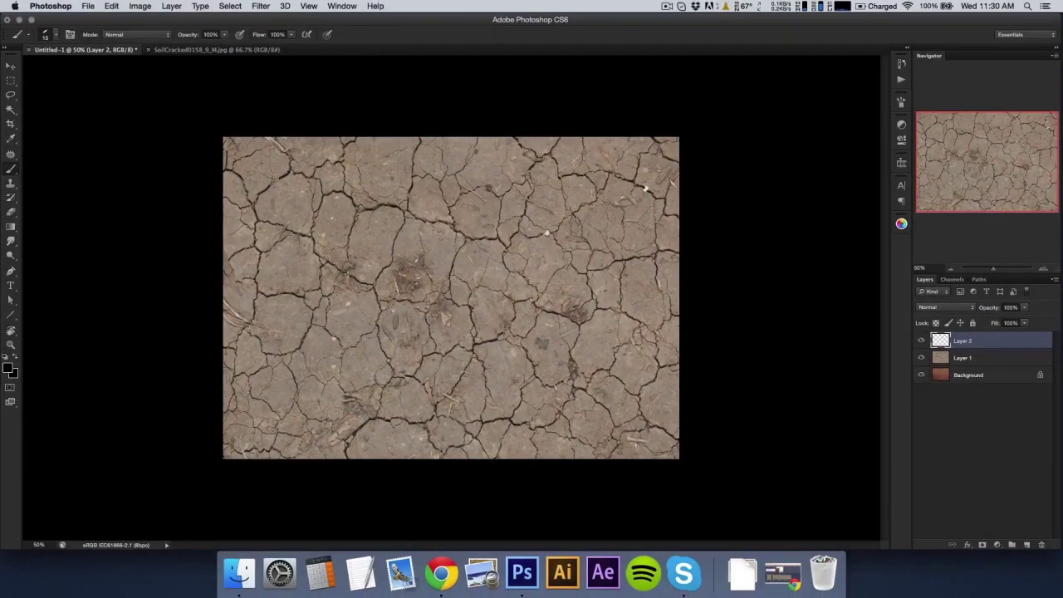
key("Delete")
Step: Try Darken, Multiply, Lighten, Screen, Color Dodge and Overlay blend modes on Layer 1
key("v")
left_click(945, 307)
left_click(928, 329)
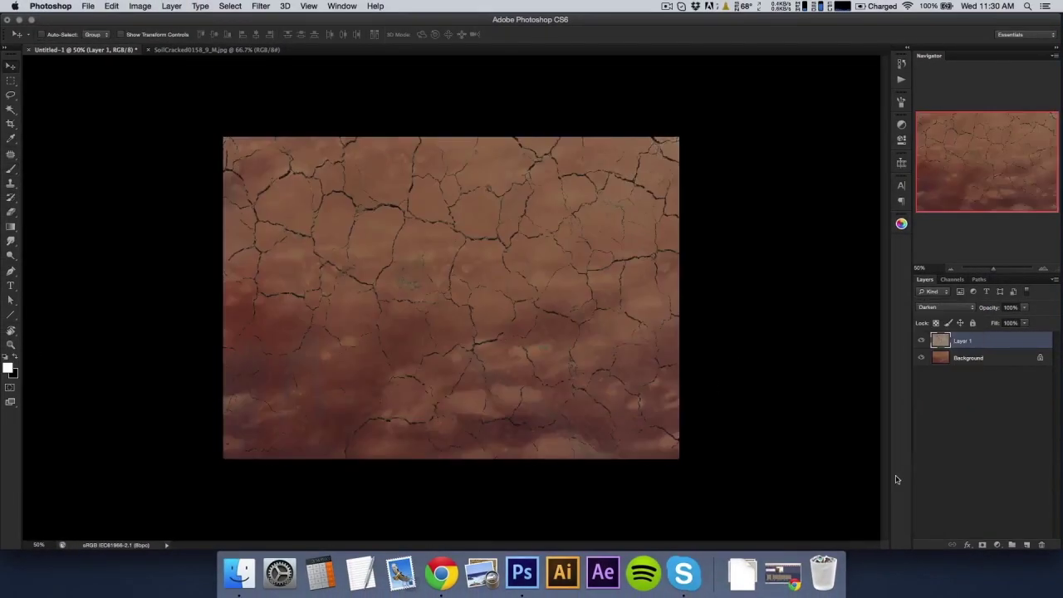
left_click(947, 307)
left_click(947, 322)
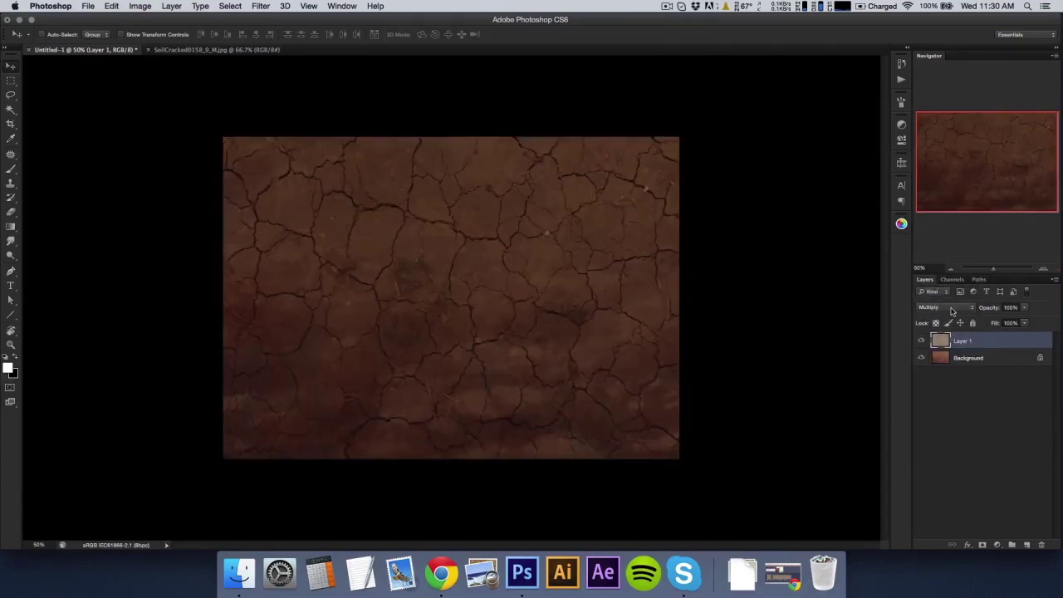
left_click(951, 308)
left_click(946, 343)
left_click(942, 309)
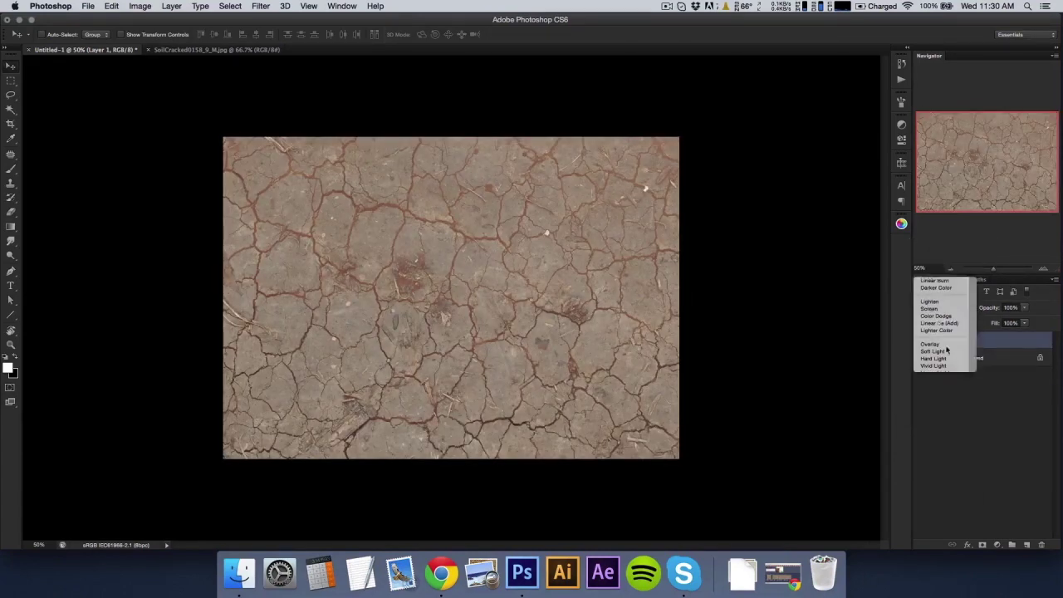
left_click(951, 309)
left_click(947, 308)
left_click(947, 335)
Step: Compare Soft Light, Hard Light, Luminosity, Color and Normal, then settle Layer 1 on Overlay
left_click(946, 309)
left_click(946, 319)
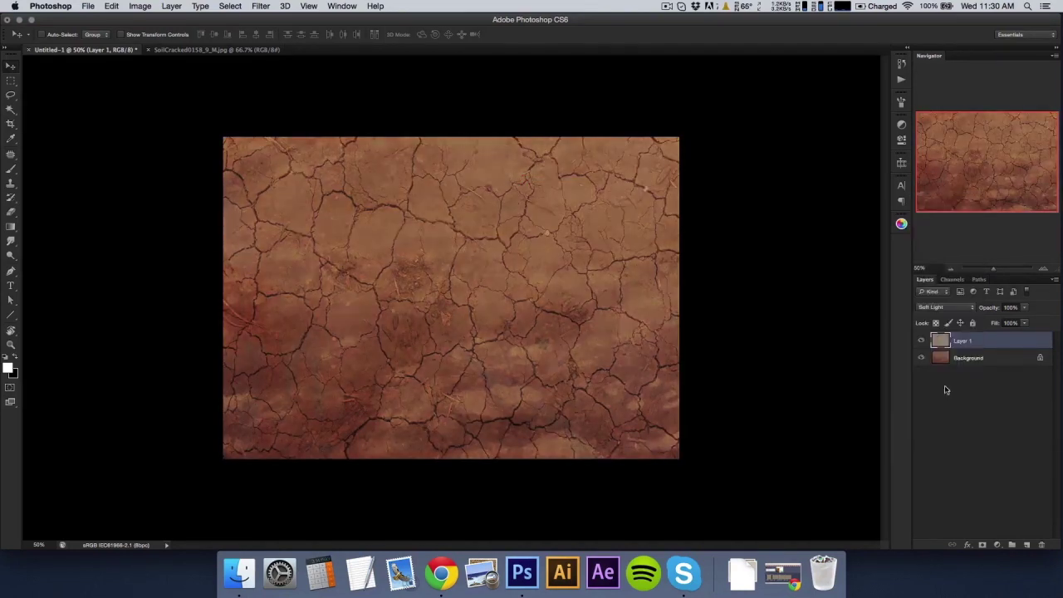
left_click(959, 309)
left_click(955, 322)
left_click(955, 307)
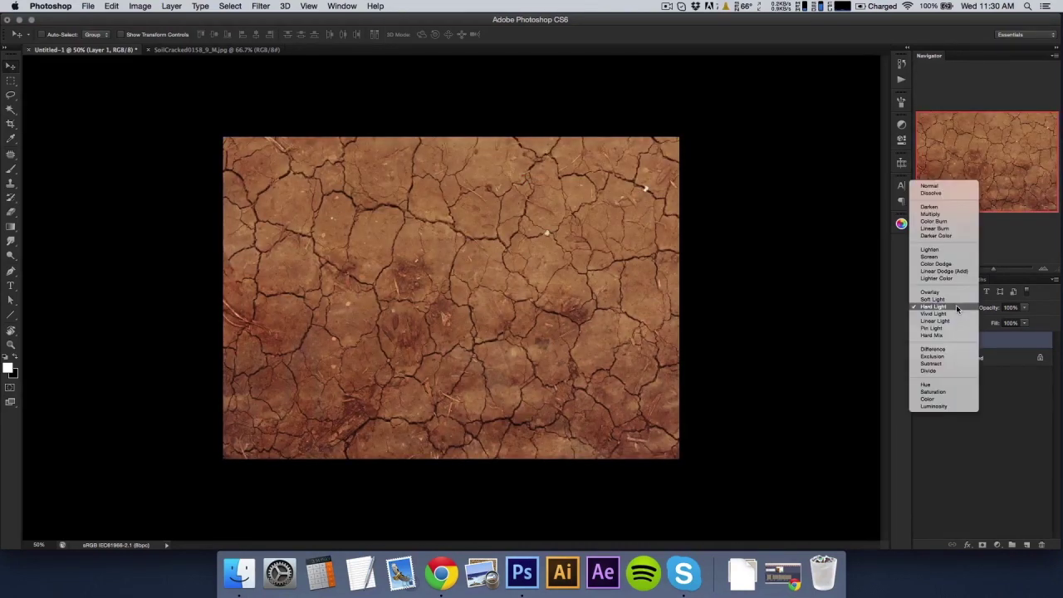
left_click(944, 406)
left_click(943, 309)
left_click(948, 316)
left_click(949, 93)
left_click(945, 307)
left_click(944, 414)
left_click(920, 340)
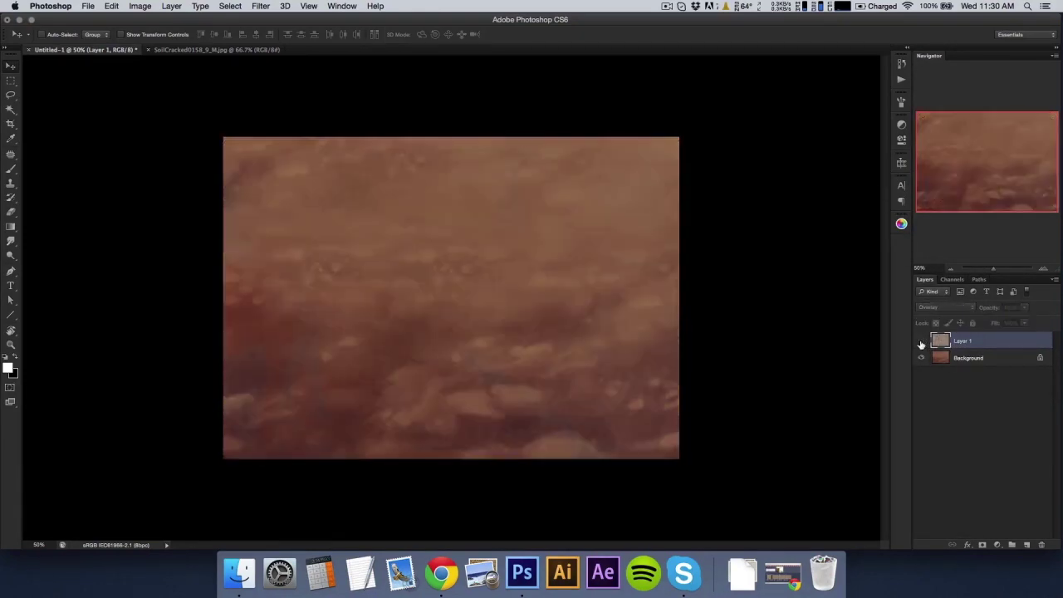
Step: Brighten the soil texture with Levels, comparing before and after
key("ctrl+l")
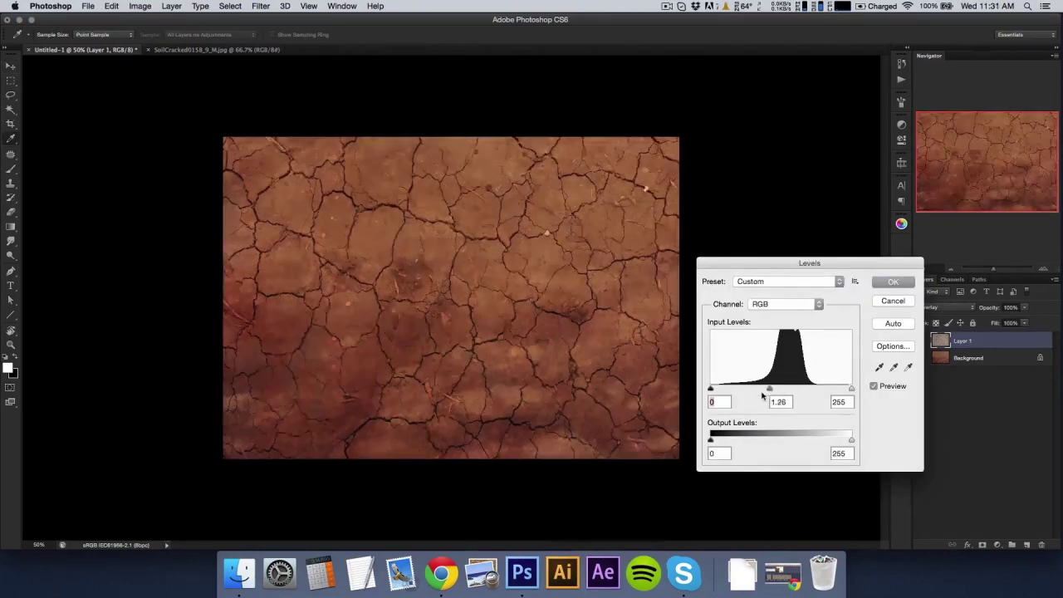
key("Return")
key("ctrl+z")
key("ctrl+z")
key("ctrl+z")
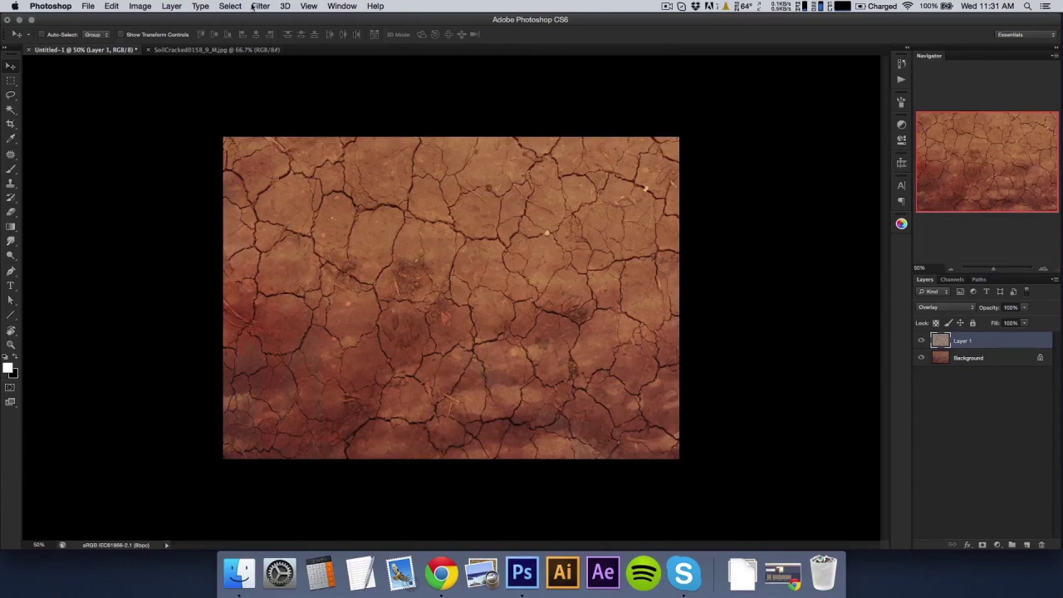
Step: Apply a Surface Blur with a lowered threshold, then duplicate Layer 1
left_click(253, 6)
left_click(422, 282)
left_click_drag(840, 355, 841, 357)
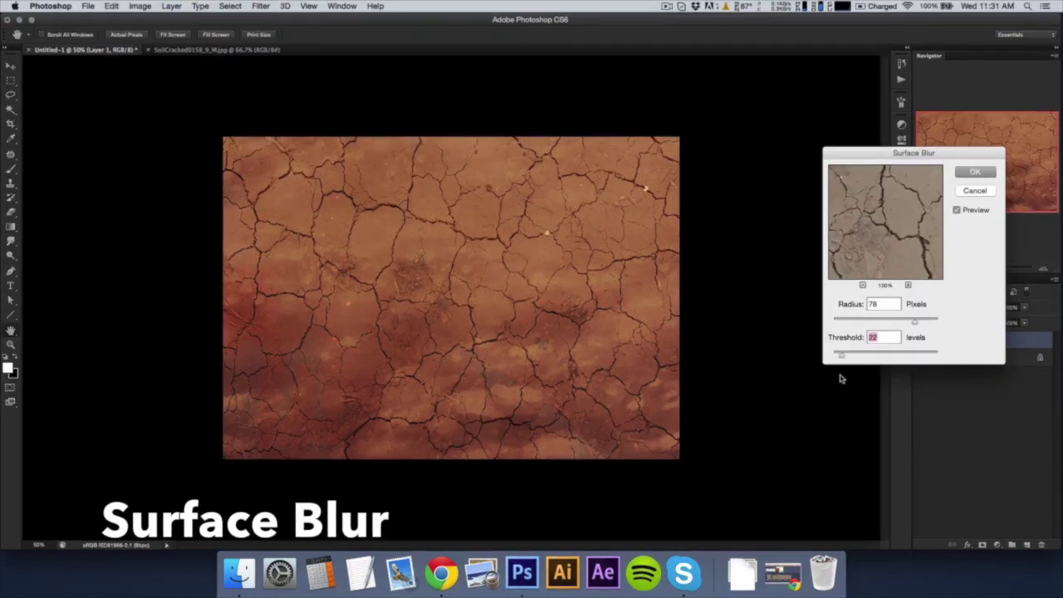
key("Return")
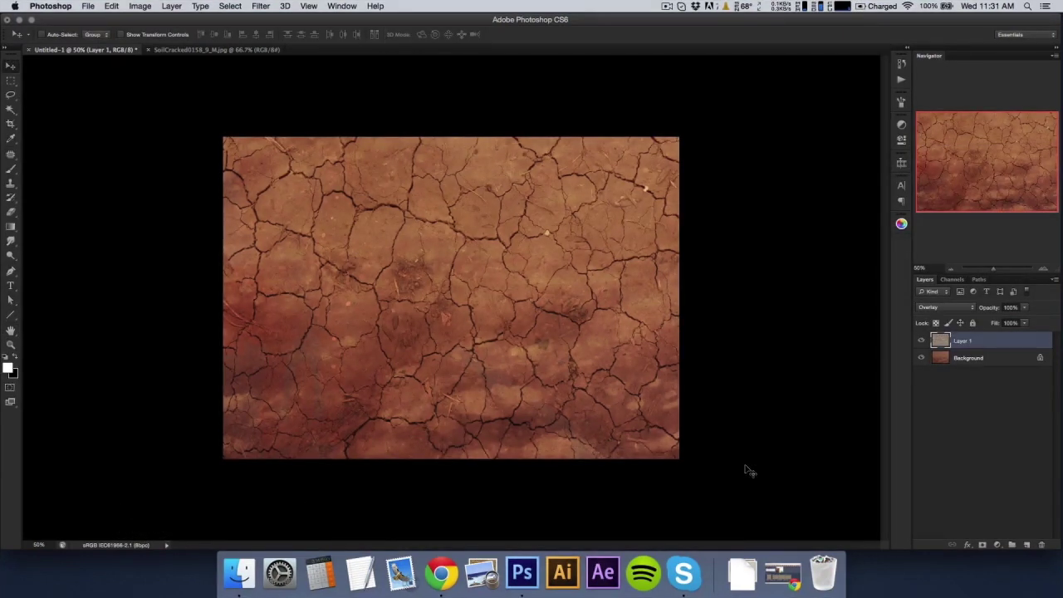
key("super+j")
Step: Hide Layer 1, set the copy to Normal and apply High Pass at radius about 73.7
left_click(921, 357)
left_click(944, 307)
left_click(934, 204)
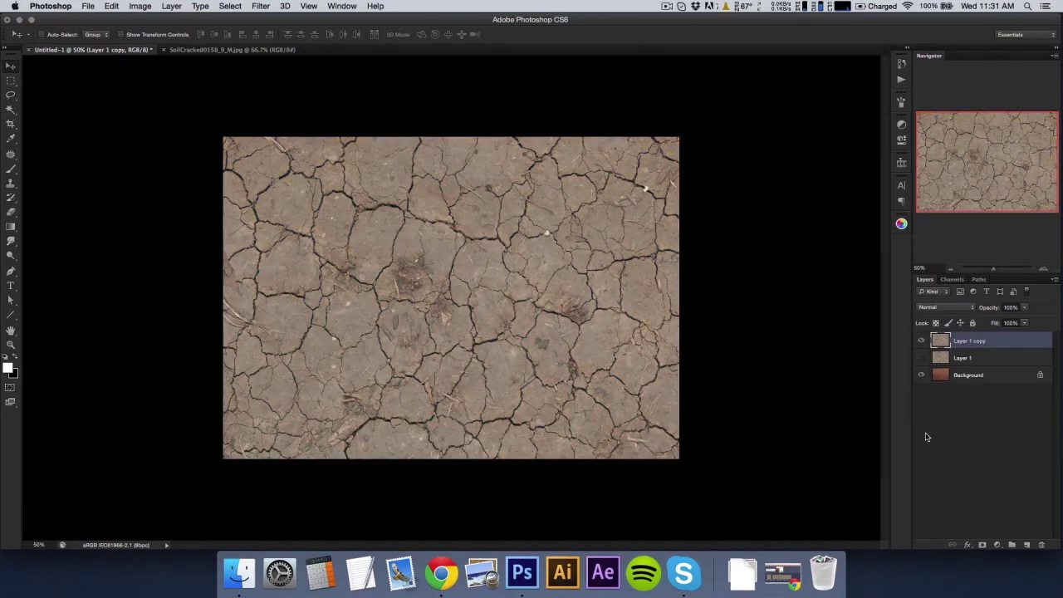
left_click(261, 5)
mouse_move(269, 219)
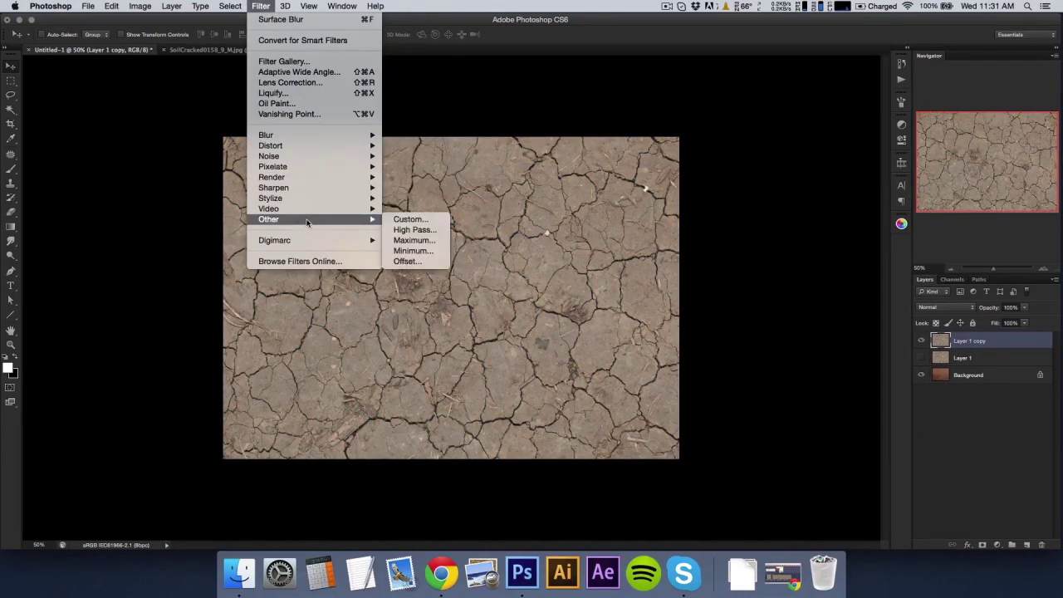
left_click(415, 230)
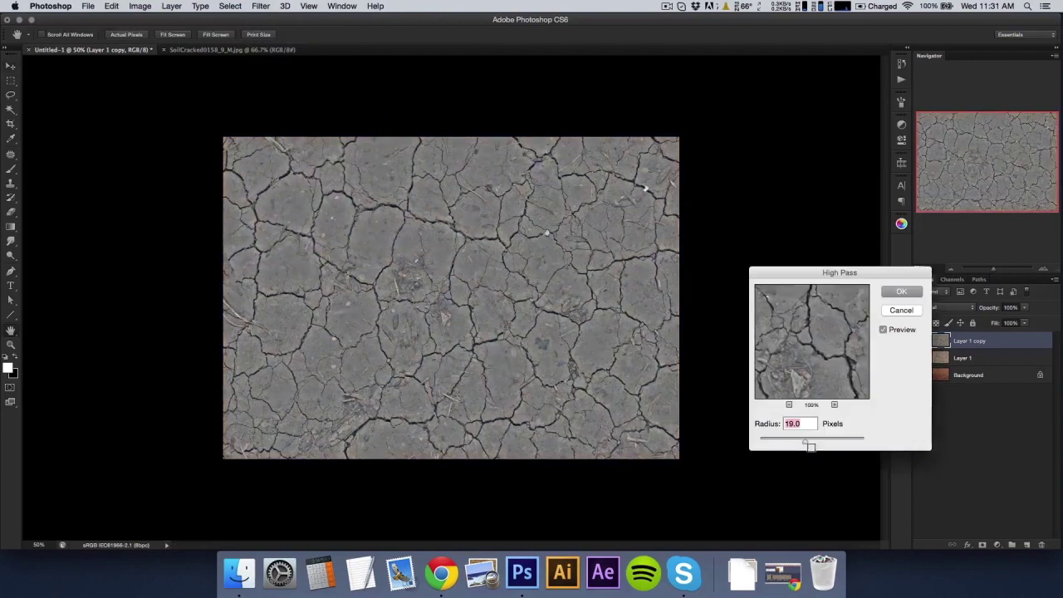
left_click_drag(818, 443, 825, 440)
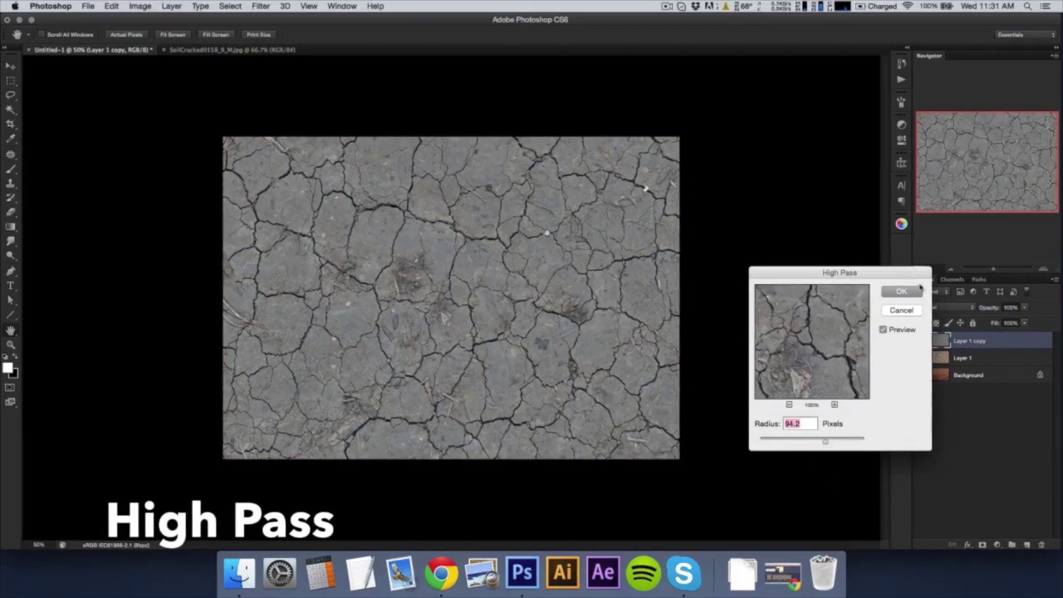
left_click_drag(824, 440, 771, 443)
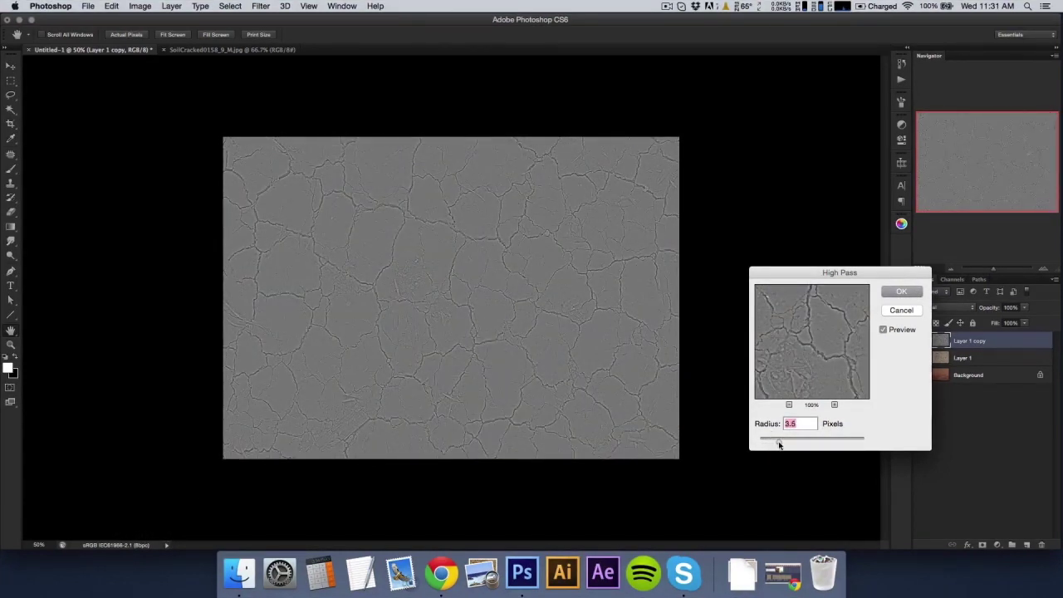
left_click_drag(788, 444, 823, 441)
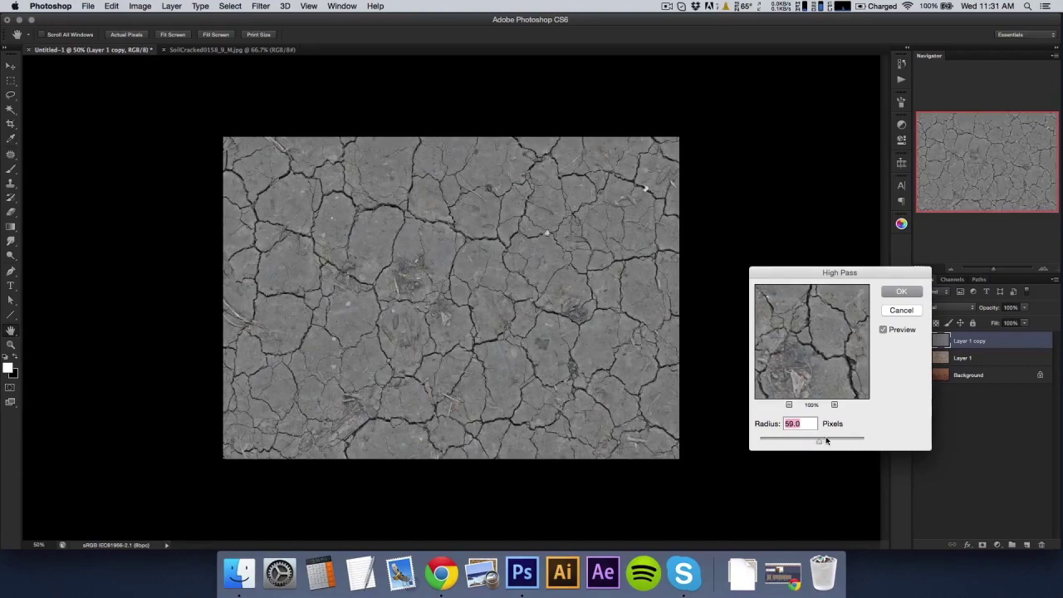
left_click_drag(851, 444, 879, 445)
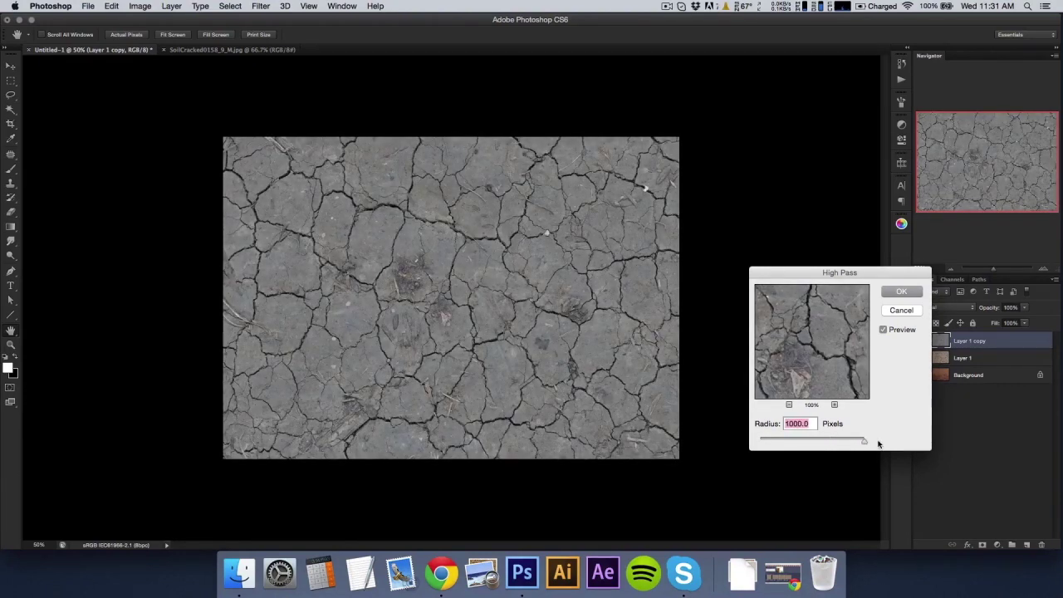
left_click(822, 443)
left_click(901, 291)
Step: Blend the High Pass copy in Overlay and toggle layer visibility to compare the sharpening
left_click(938, 307)
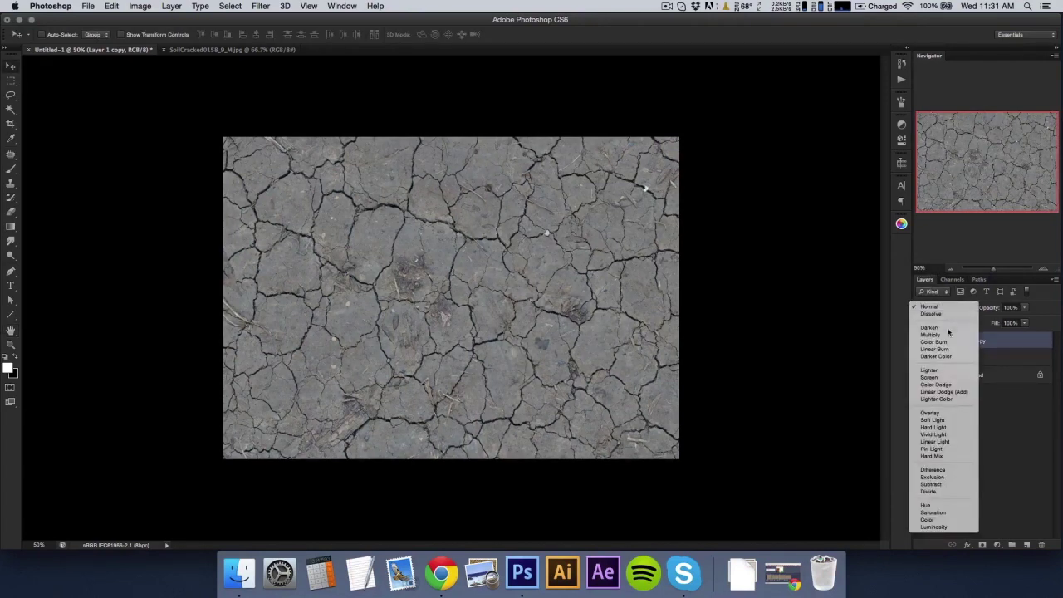
left_click(946, 413)
left_click(921, 342)
left_click(921, 342)
left_click(922, 343)
left_click(922, 344)
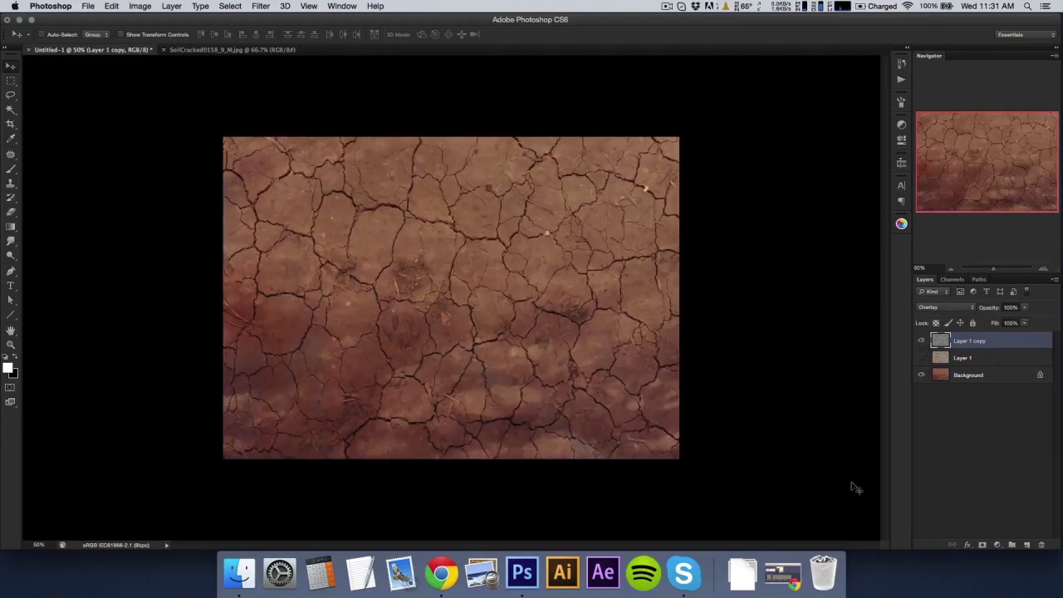
left_click(922, 342)
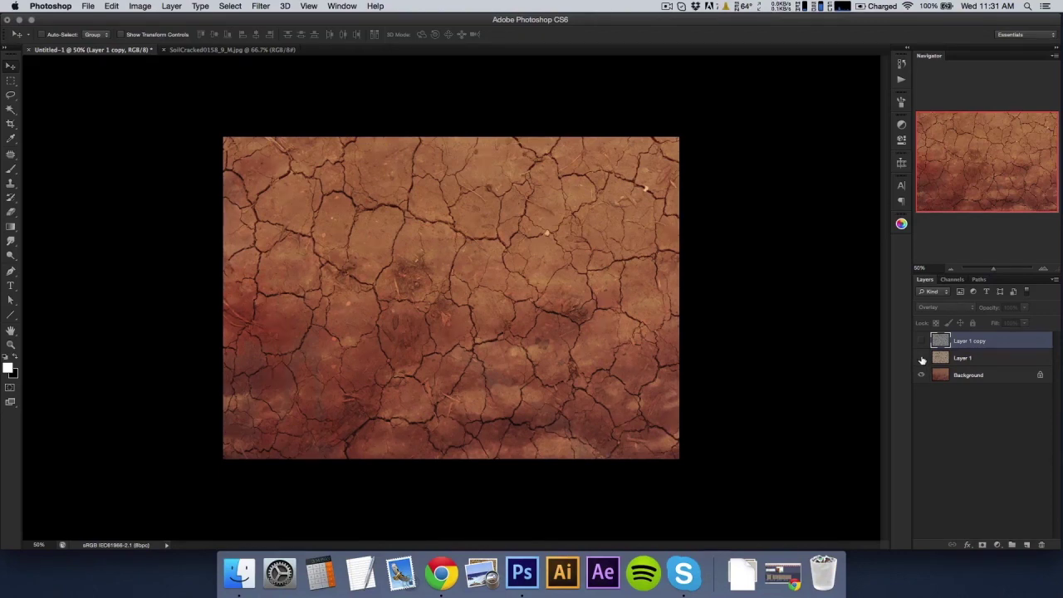
left_click(922, 358)
left_click(921, 341)
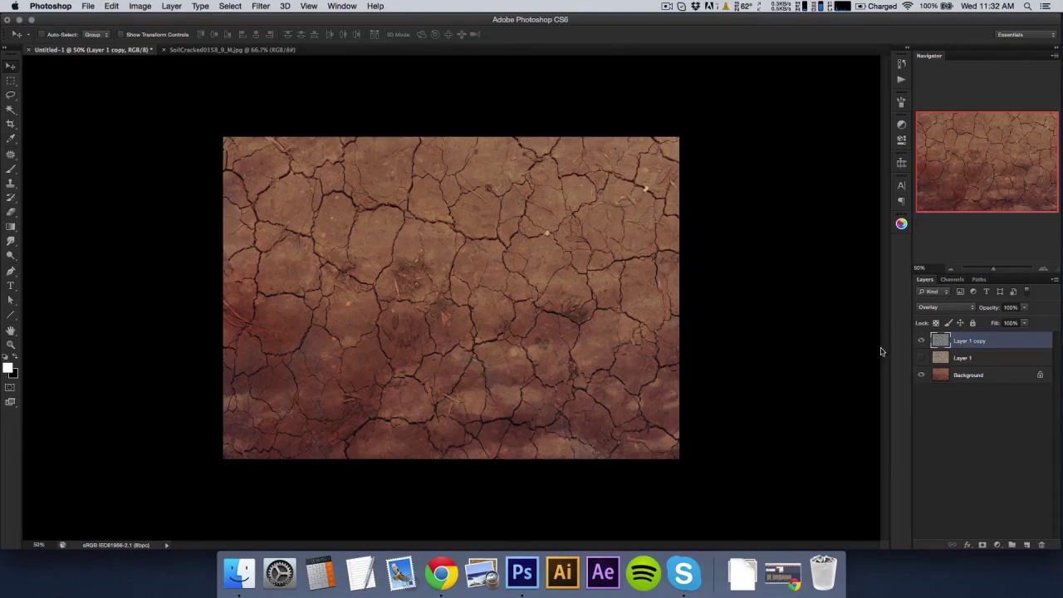
left_click(94, 6)
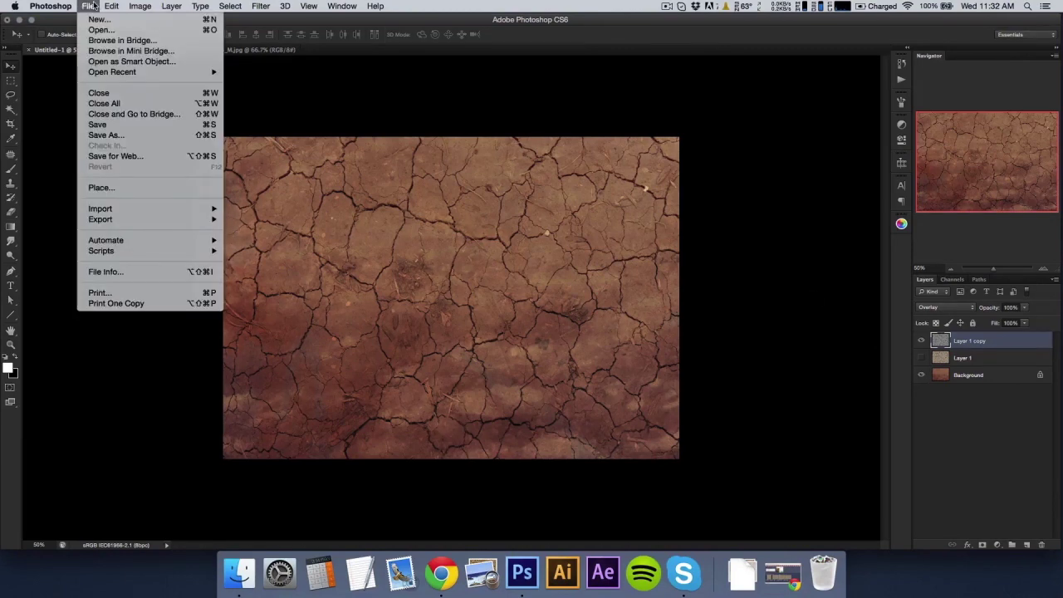
left_click(96, 6)
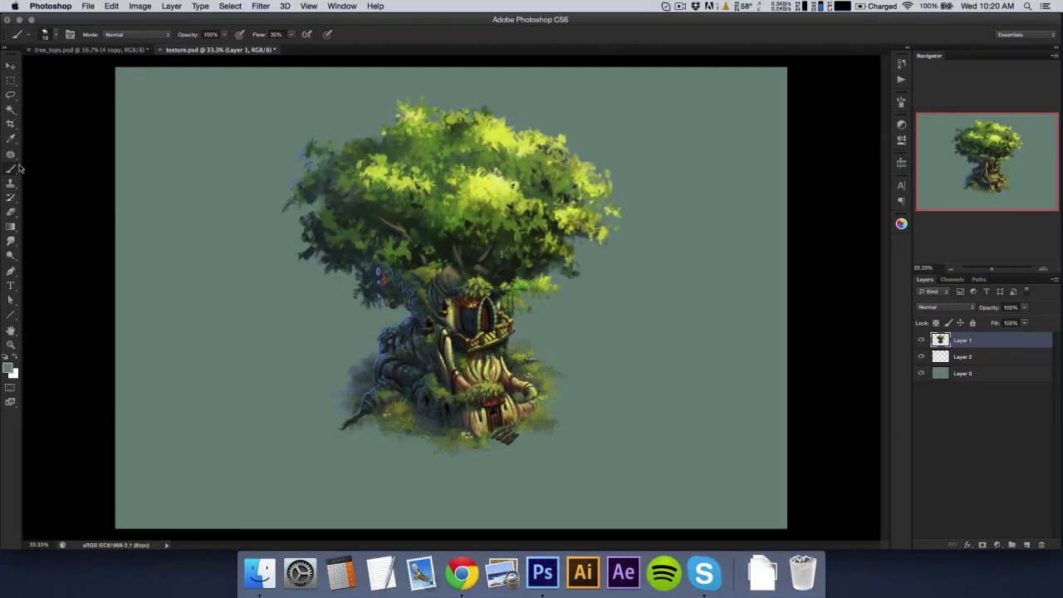
Step: Paint brown shadow and lighter tan ground around the tree base on Layer 2, nudging it up slightly
key("alt+bracketleft")
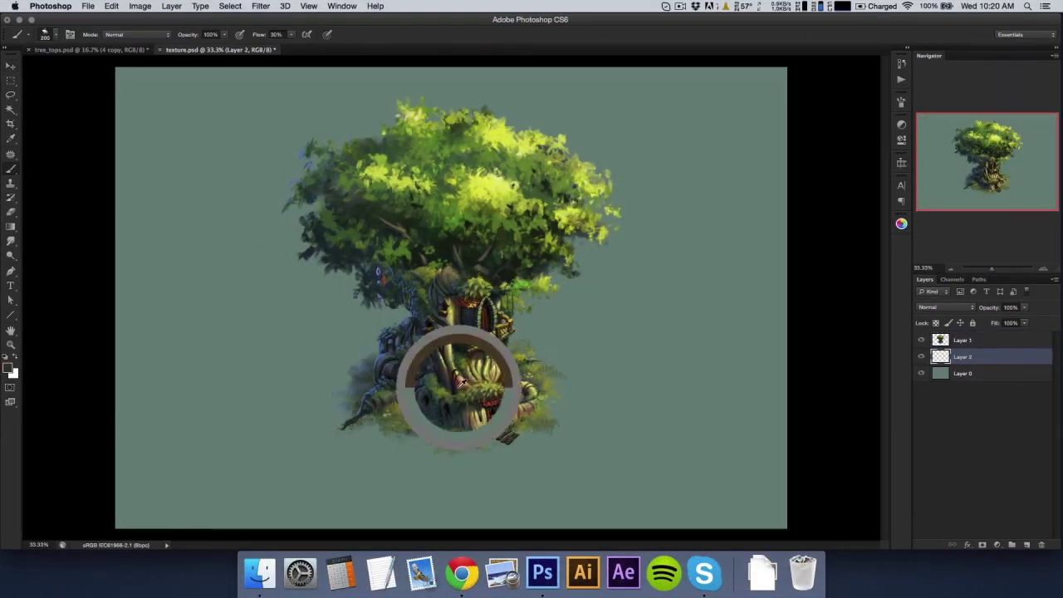
left_click_drag(332, 368, 390, 411)
mouse_move(477, 440)
left_mouse_down()
mouse_move(540, 427)
mouse_move(391, 439)
mouse_move(344, 423)
mouse_move(548, 415)
mouse_move(597, 398)
mouse_move(299, 415)
mouse_move(332, 357)
mouse_move(395, 440)
mouse_move(557, 403)
mouse_move(403, 427)
mouse_move(534, 439)
mouse_move(503, 480)
mouse_move(516, 433)
mouse_move(389, 357)
mouse_move(562, 436)
mouse_move(519, 480)
mouse_move(391, 475)
mouse_move(605, 427)
mouse_move(356, 446)
mouse_move(498, 415)
mouse_move(537, 477)
mouse_move(474, 503)
left_mouse_up()
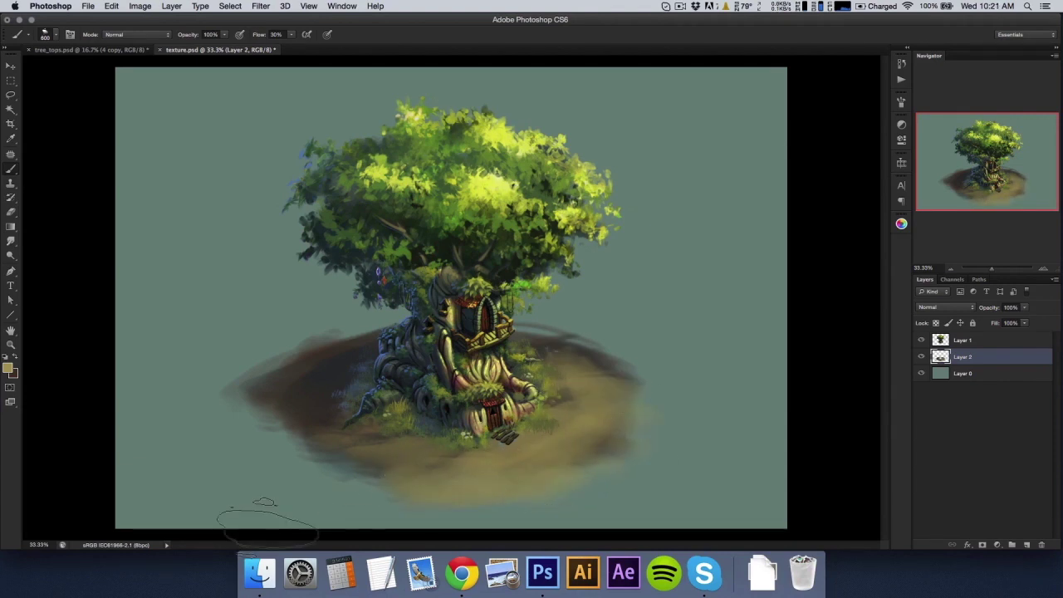
left_click(606, 352, "alt")
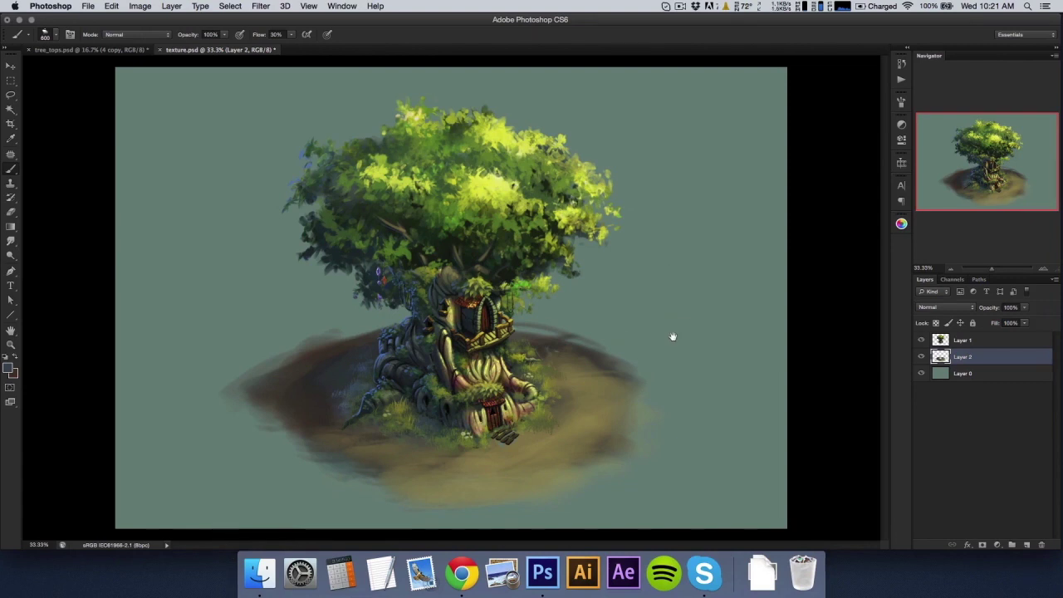
key("v")
left_click_drag(688, 292, 690, 284)
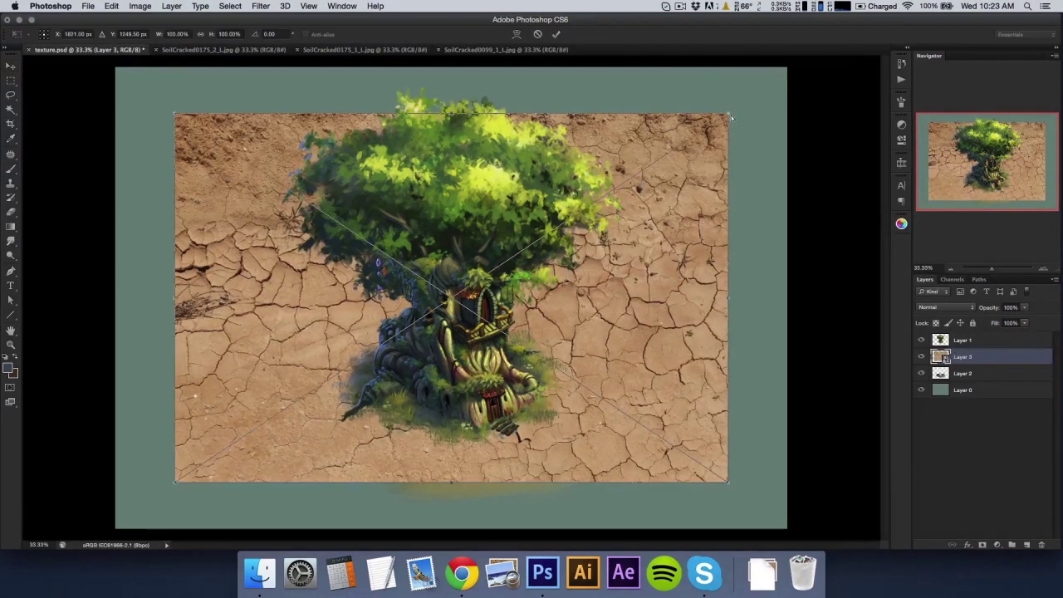
Step: Warp the soil photo into a perspective ground plane and blend it in Overlay mode
left_click_drag(731, 118, 712, 114)
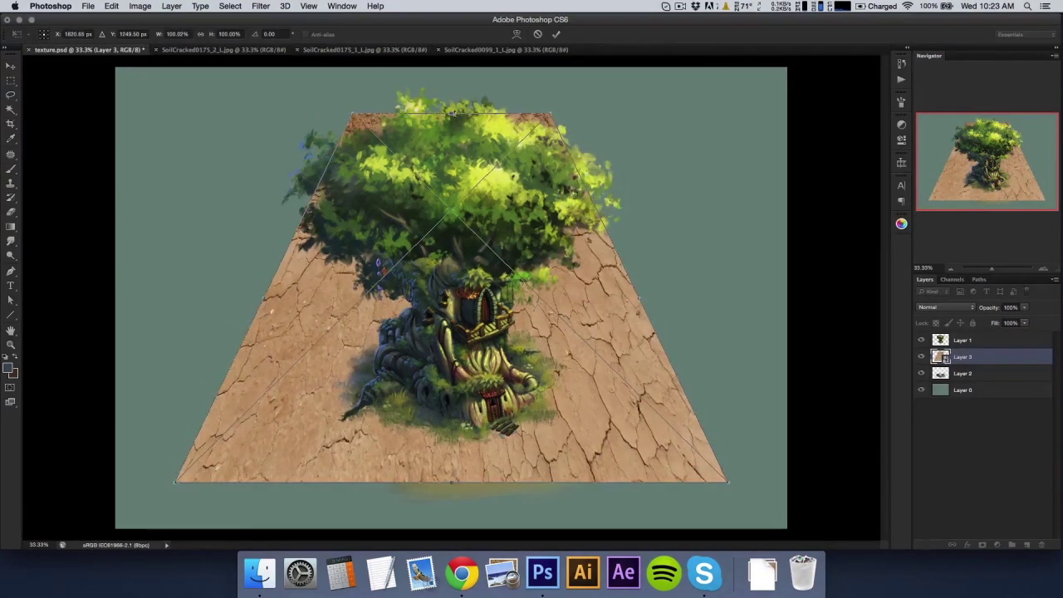
left_click_drag(451, 114, 451, 311)
mouse_move(729, 481)
left_mouse_down()
mouse_move(784, 479)
mouse_move(646, 480)
left_mouse_up()
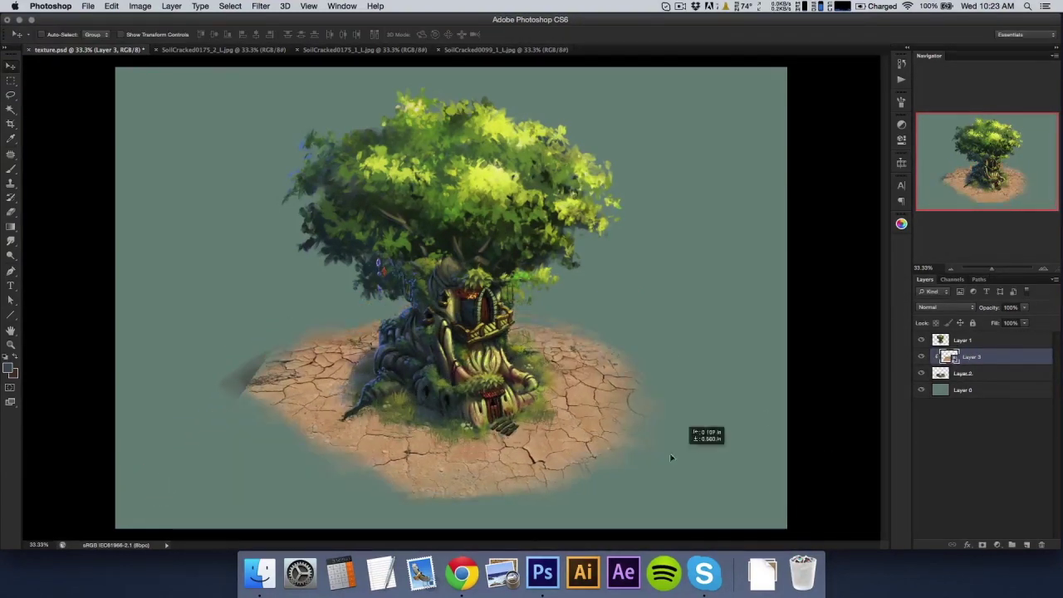
right_click(963, 357)
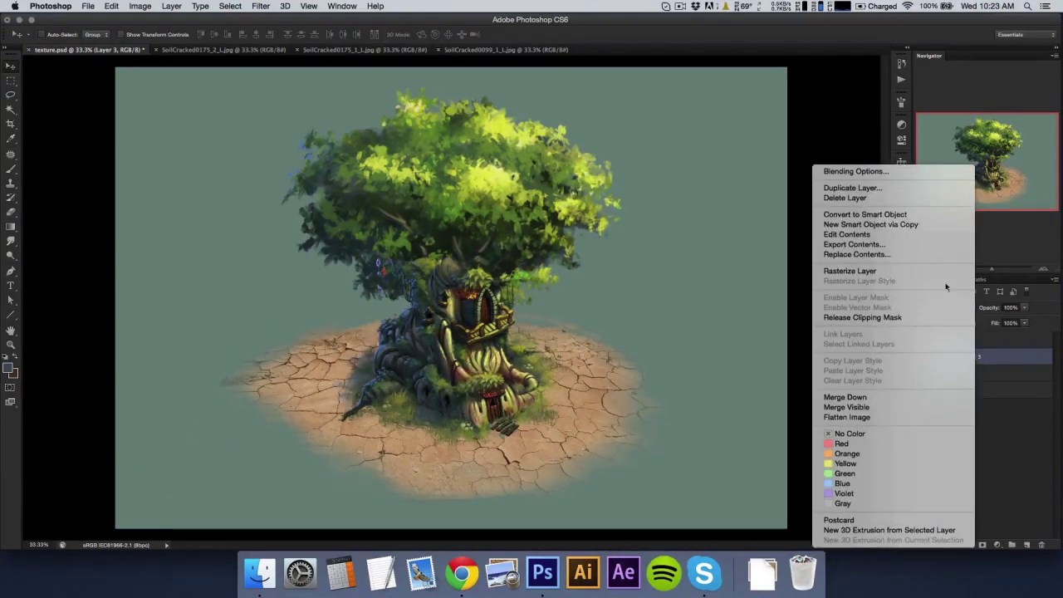
left_click(942, 307)
left_click(930, 413)
left_click(943, 308)
key("ctrl+z")
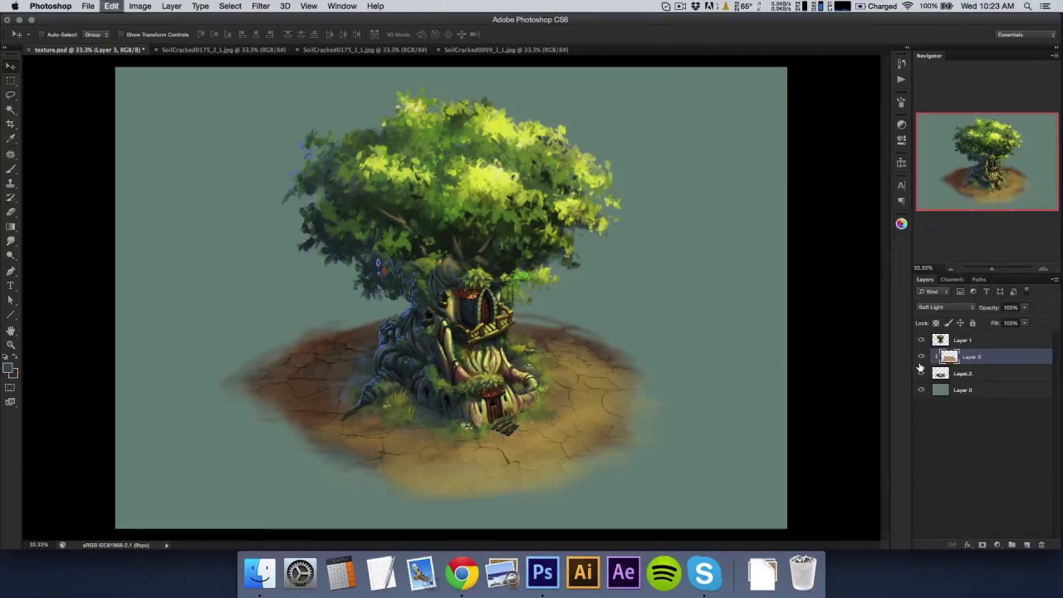
Step: Desaturate the soil texture to -42 and darken it with Levels black input 27
key("ctrl+u")
left_click_drag(695, 464, 675, 470)
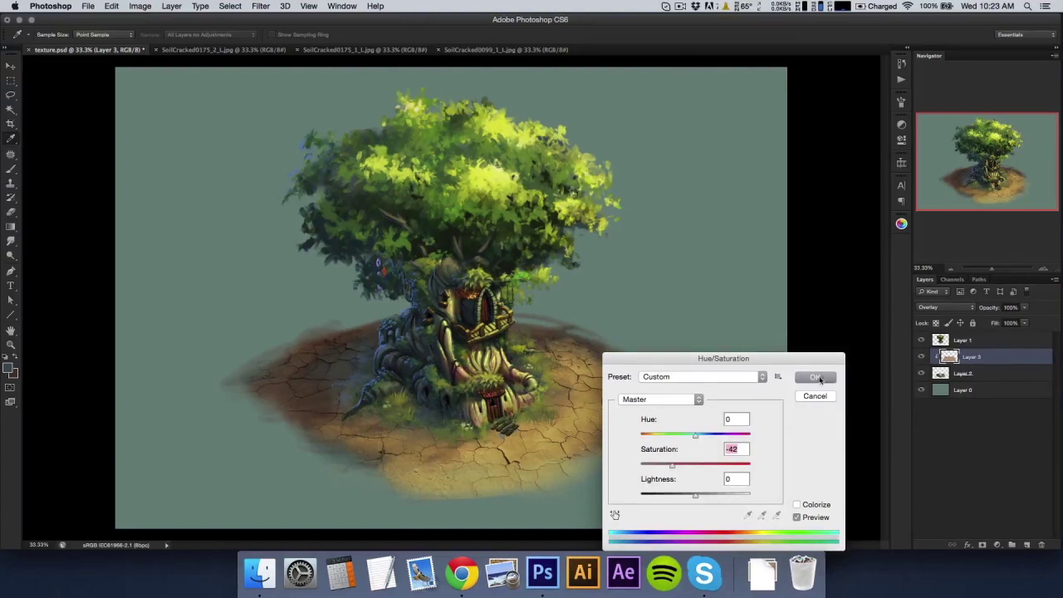
key("Return")
key("ctrl+l")
left_click_drag(731, 391, 726, 391)
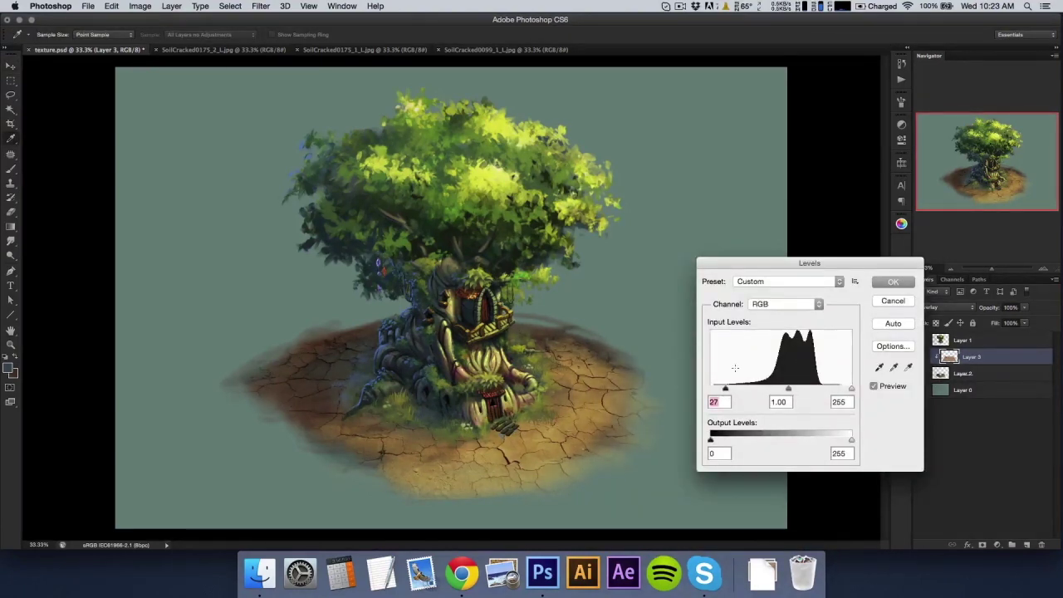
key("Return")
Step: Add an empty Layer 4 above the soil and zoom in on the ground near the door
key("v")
left_click(1026, 544)
key("ctrl+1")
scroll(451, 296, "down", 5)
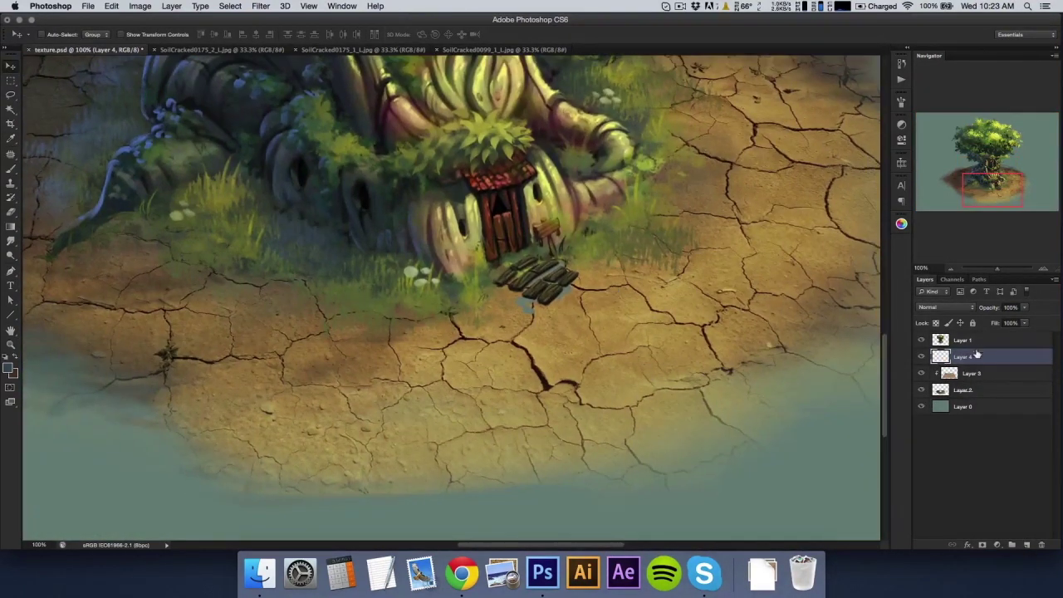
Step: Select the empty layer and pick the textured block brush from the brush presets
left_click(971, 374)
key("5")
left_click(963, 356)
key("b")
left_click(44, 34)
scroll(66, 208, "down", 2)
left_click(60, 254)
left_click(504, 426)
Step: Paint dark crack lines into the soil below the wooden steps
left_click_drag(515, 345, 546, 388)
left_click_drag(440, 296, 498, 349)
left_click_drag(585, 319, 606, 300)
key("Escape")
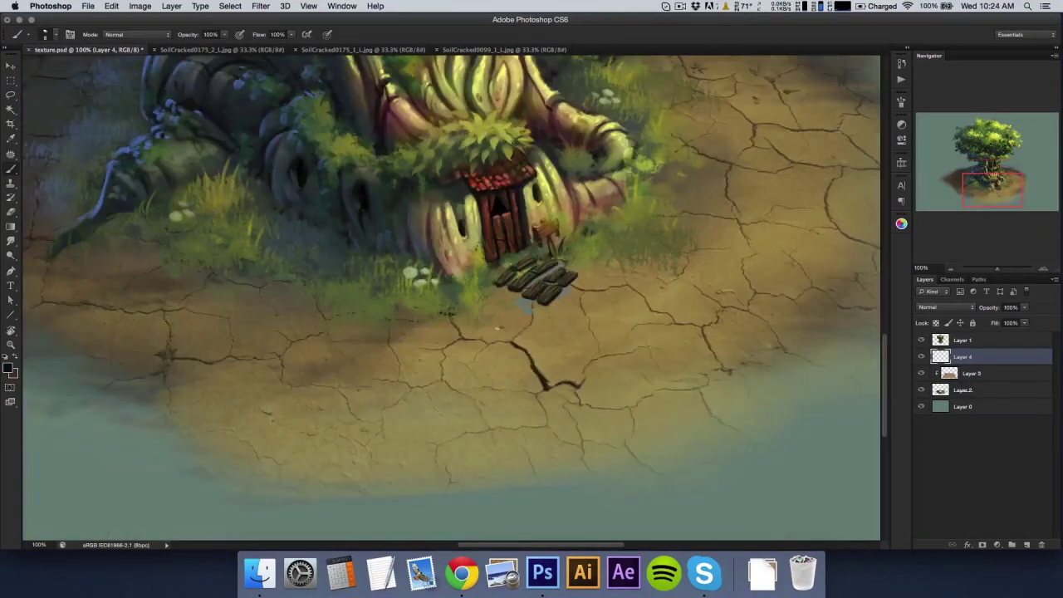
left_click_drag(532, 324, 499, 291)
key("Escape")
mouse_move(531, 368)
left_mouse_down()
mouse_move(548, 328)
mouse_move(585, 334)
left_mouse_up()
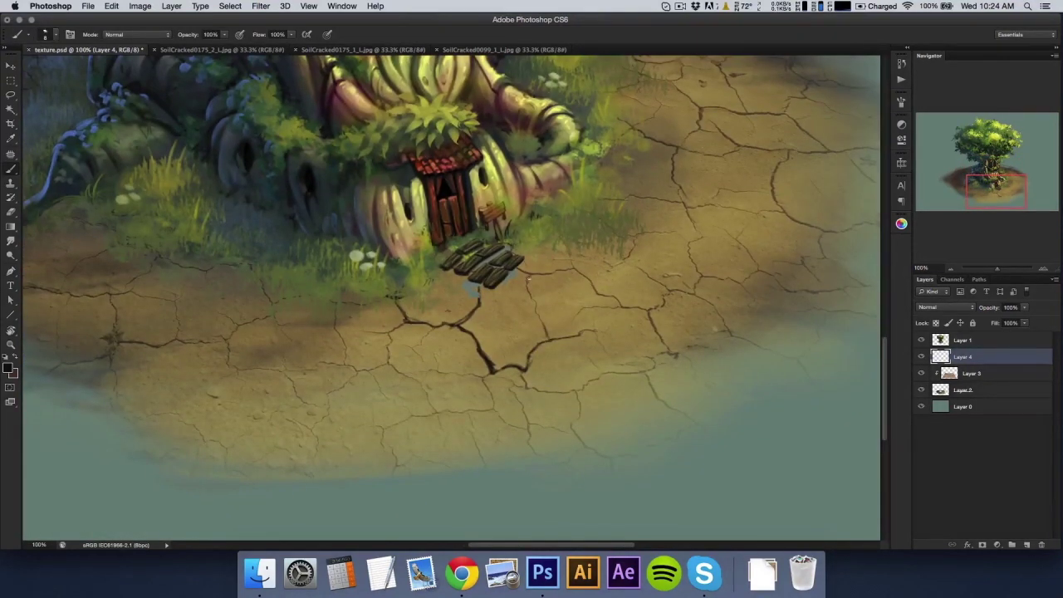
Step: Soften part of the dark crack below the steps with a 20% flow eraser
key("alt+bracketright")
key("e")
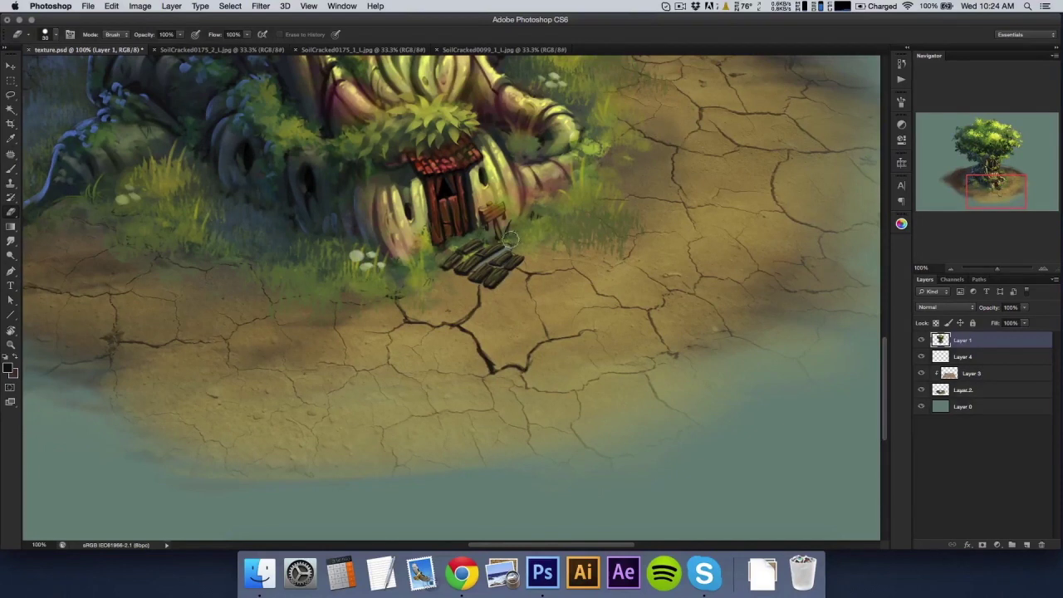
key("shift+2")
key("b")
left_click(962, 356)
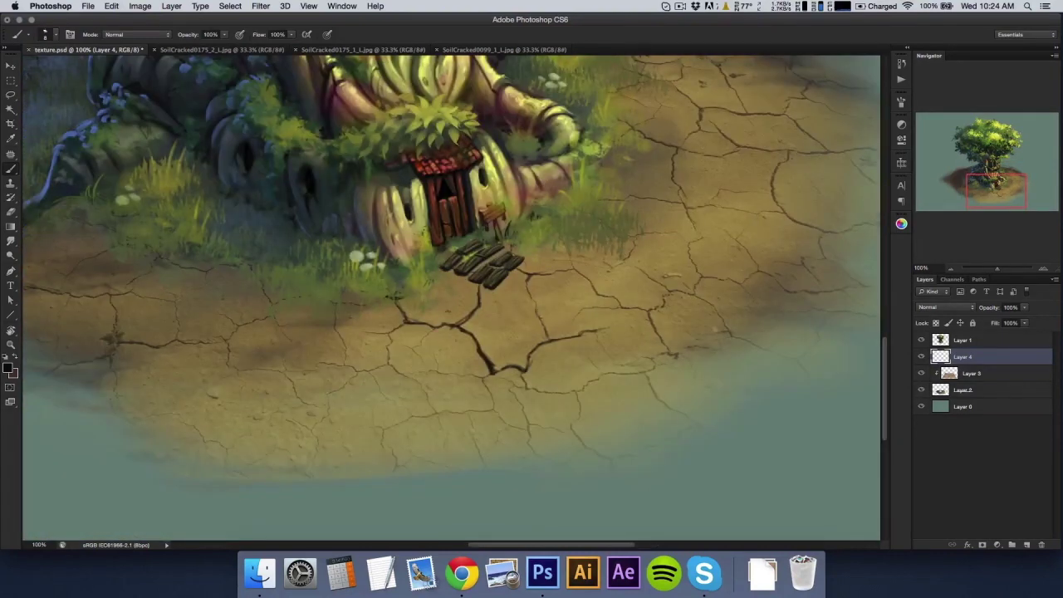
left_click(19, 34)
double_click(67, 254)
key("e")
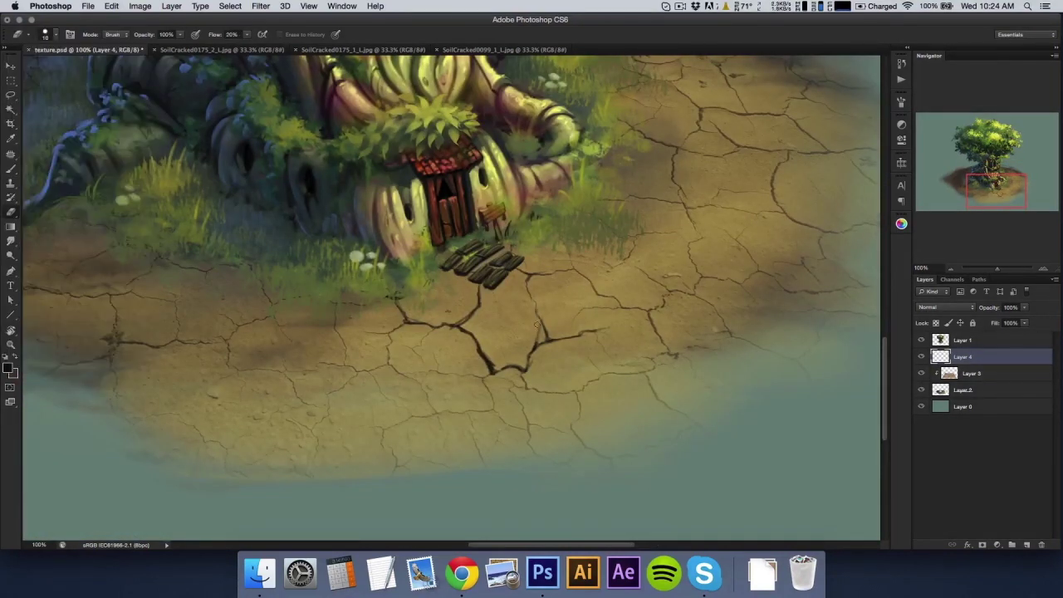
left_click_drag(533, 341, 546, 328)
Step: Rotate the canvas view to different angles while alternating brush and eraser on the cracks
key("r")
mouse_move(531, 364)
left_mouse_down()
mouse_move(538, 288)
mouse_move(477, 359)
mouse_move(480, 300)
left_mouse_up()
key("r")
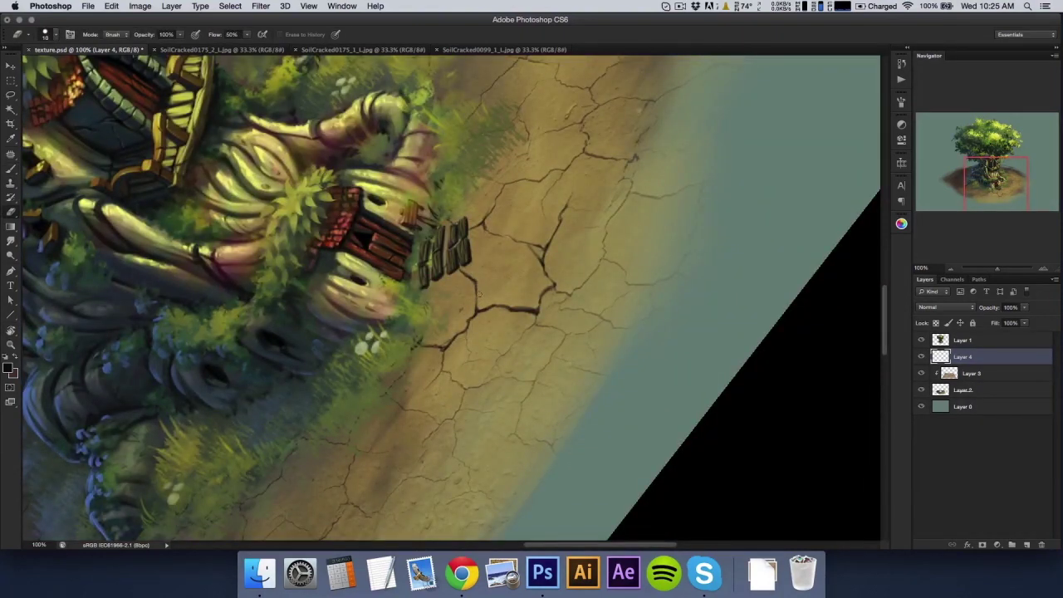
key("r")
left_click_drag(480, 294, 405, 280)
key("b")
key("e")
key("r")
left_click_drag(401, 280, 436, 376)
key("b")
Step: Keep touching up the cracks with brush and eraser, then reset the canvas rotation upright
key("e")
key("r")
left_click_drag(429, 379, 564, 339)
key("b")
key("e")
key("b")
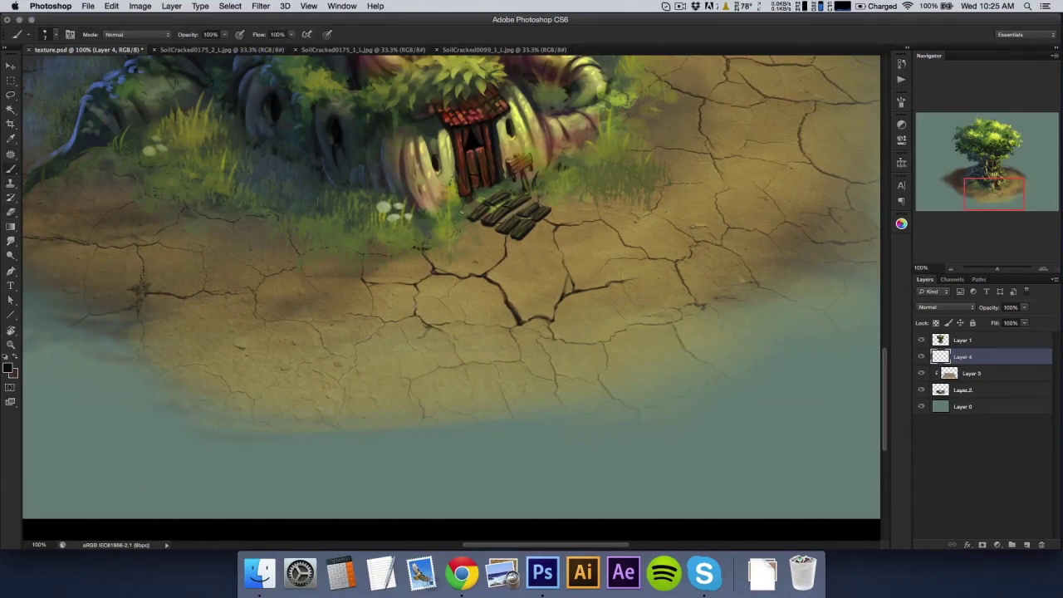
left_click_drag(461, 210, 516, 290)
key("e")
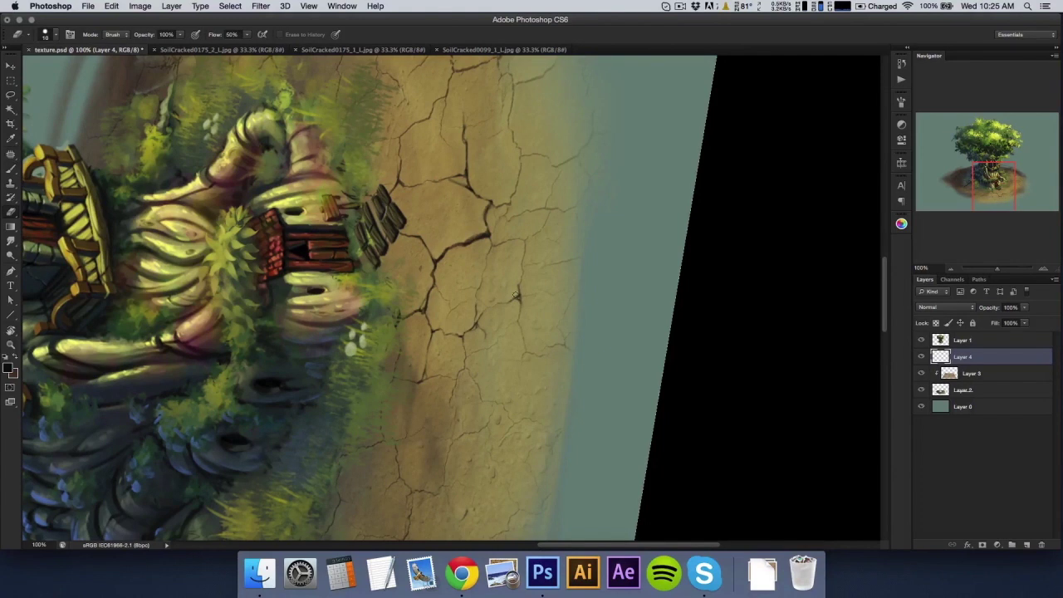
key("r")
key("Escape")
Step: Add Layer 5 above Layer 4 and set the brush flow to 50%
key("b")
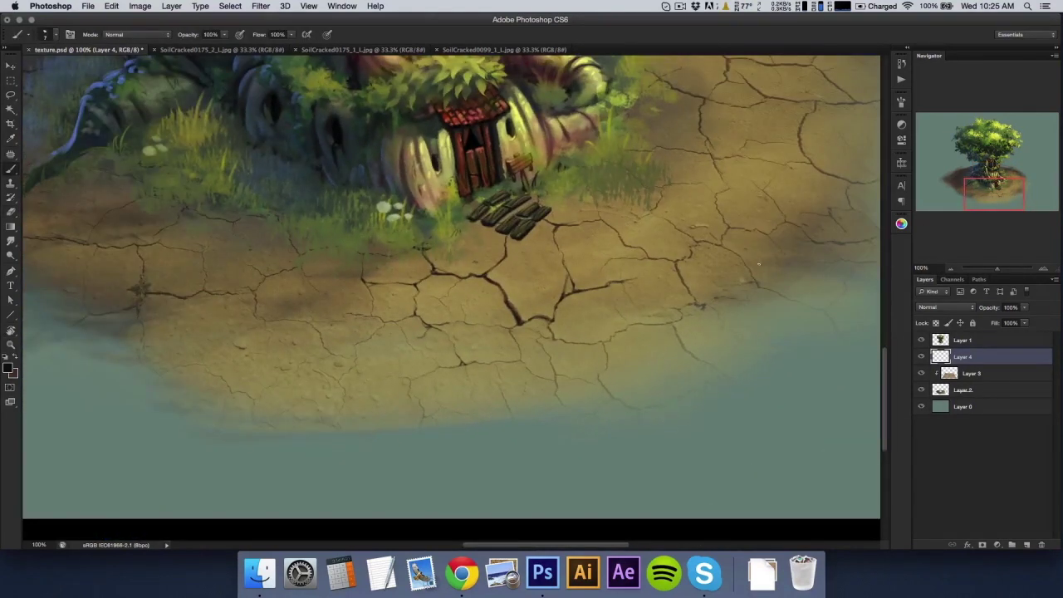
left_click(1027, 545)
key("r")
left_click_drag(600, 159, 609, 234)
key("b")
key("shift+2")
key("r")
left_click_drag(532, 371, 519, 403)
key("b")
key("shift+5")
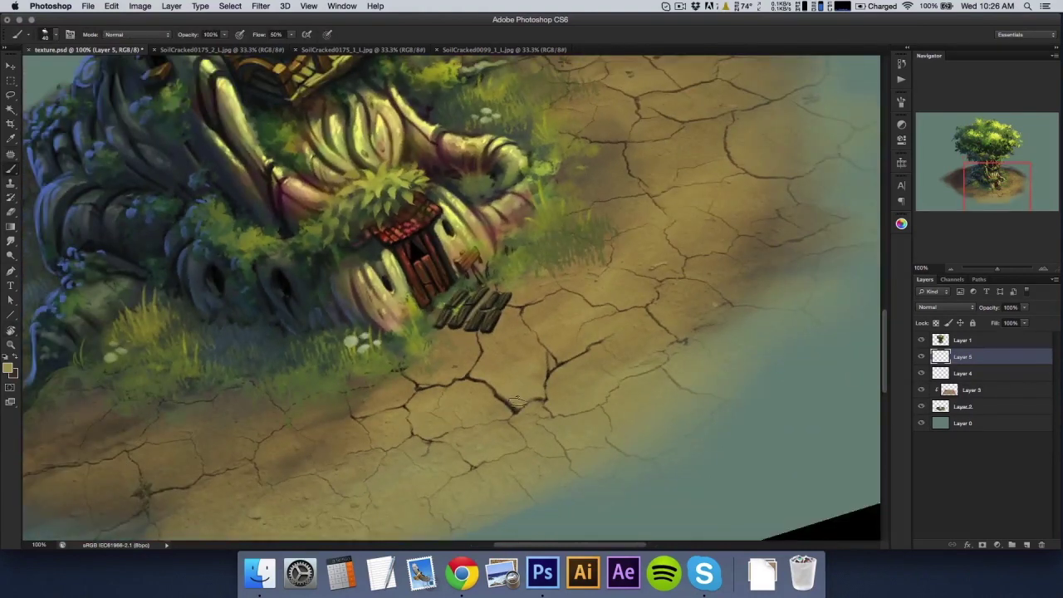
Step: Sample a yellow-green from the painting, set flow to 100%, and add Layer 6
key("r")
mouse_move(610, 308)
left_mouse_down()
mouse_move(446, 230)
mouse_move(531, 348)
left_mouse_up()
key("b")
key("r")
key("b")
left_click(403, 204, "alt")
key("shift+0")
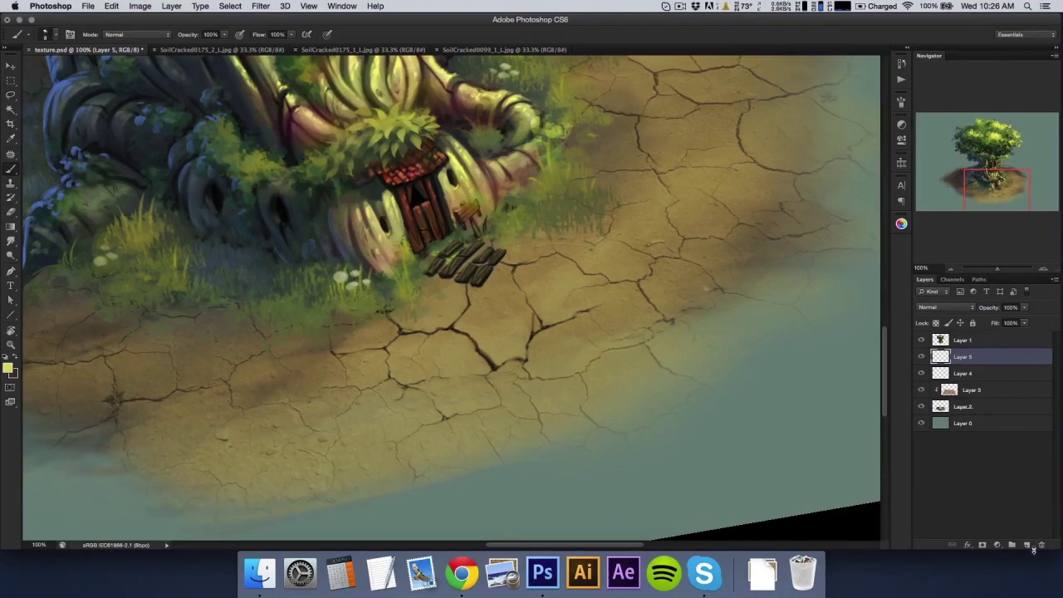
left_click(1026, 544)
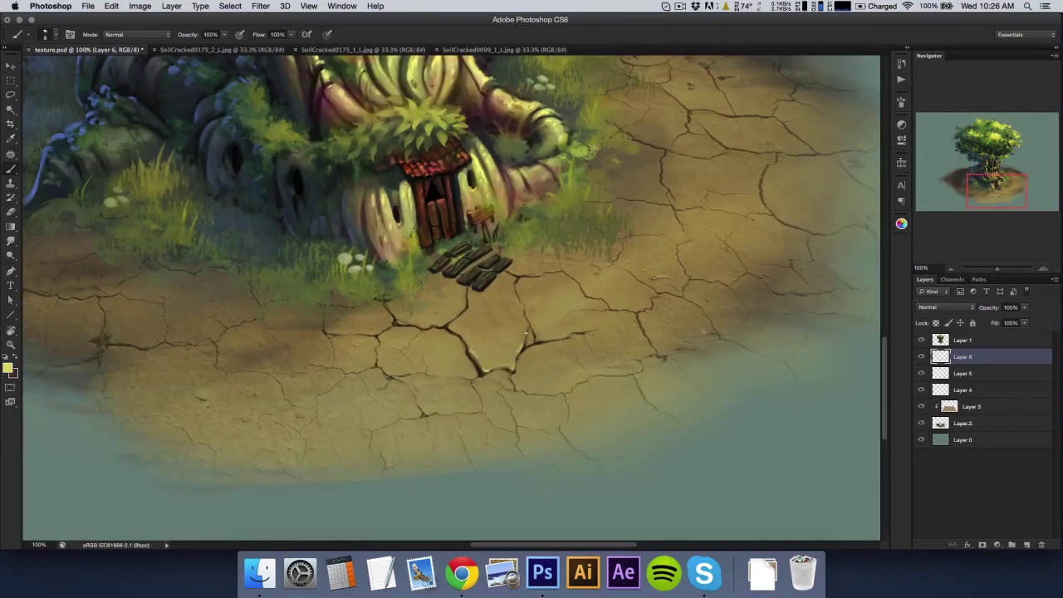
Step: Sample a soil brown, add Layer 7 above Layer 5, and set brush opacity 50%, flow 20%
key("r")
mouse_move(668, 290)
left_mouse_down()
mouse_move(674, 275)
mouse_move(676, 287)
left_mouse_up()
mouse_move(544, 273)
left_mouse_down()
mouse_move(492, 210)
mouse_move(790, 283)
left_mouse_up()
left_click(216, 276, "alt")
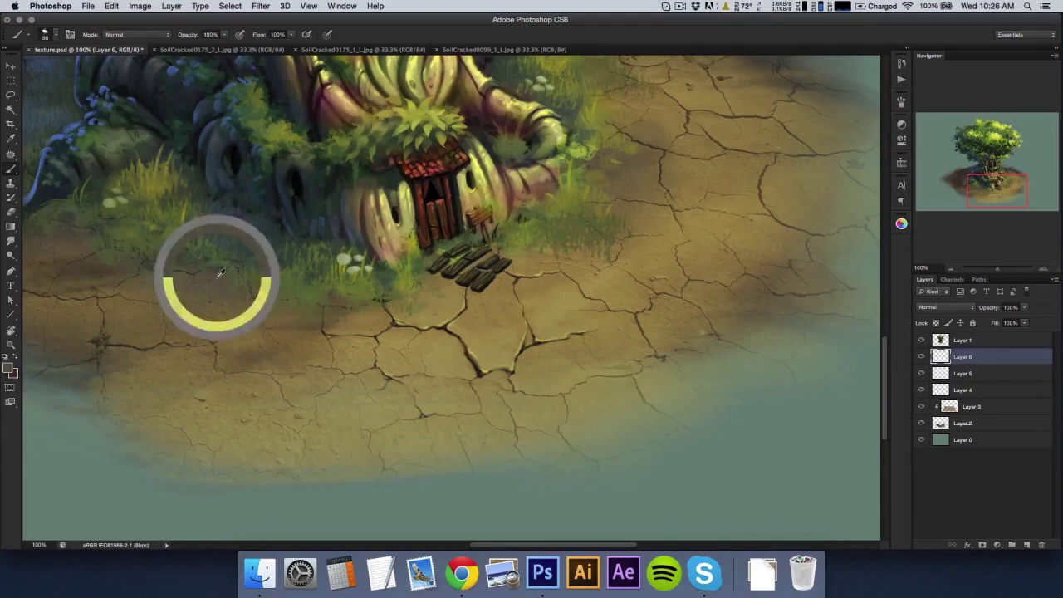
left_click(928, 374)
left_click(1027, 545)
key("5")
key("shift+2")
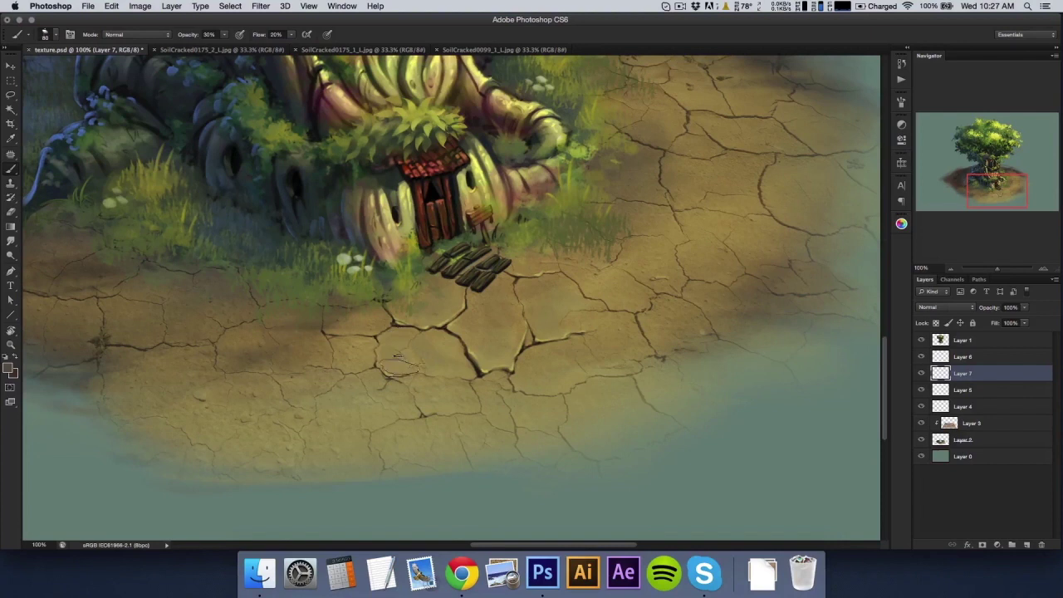
Step: Zoom the view to 66.67% over the ground and sample a yellow-green for highlights
left_click_drag(651, 371, 656, 416)
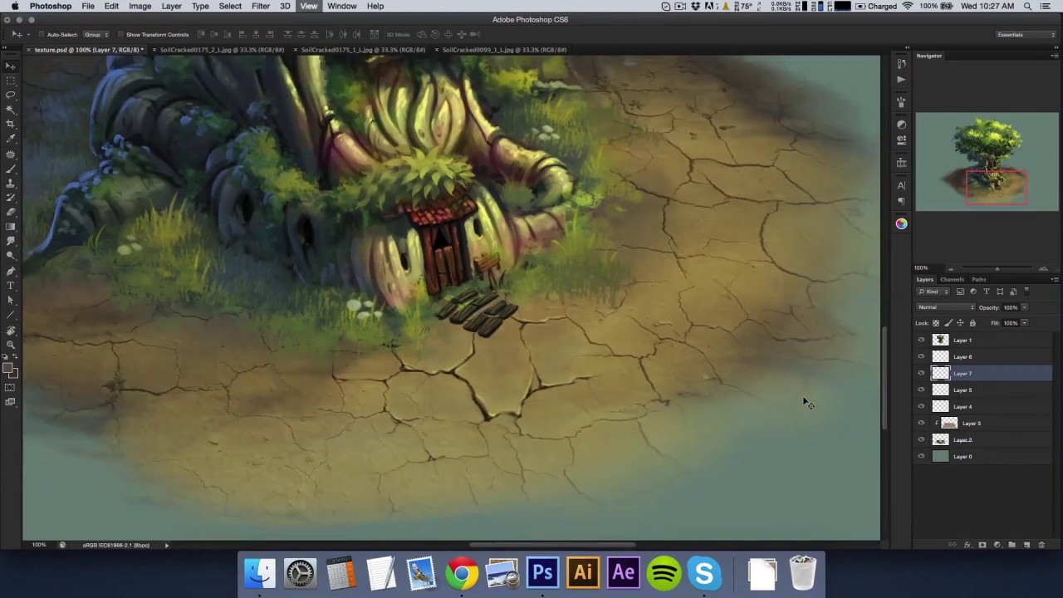
key("super+minus")
key("super+plus")
key("b")
left_click(443, 211, "alt")
key("alt+bracketright")
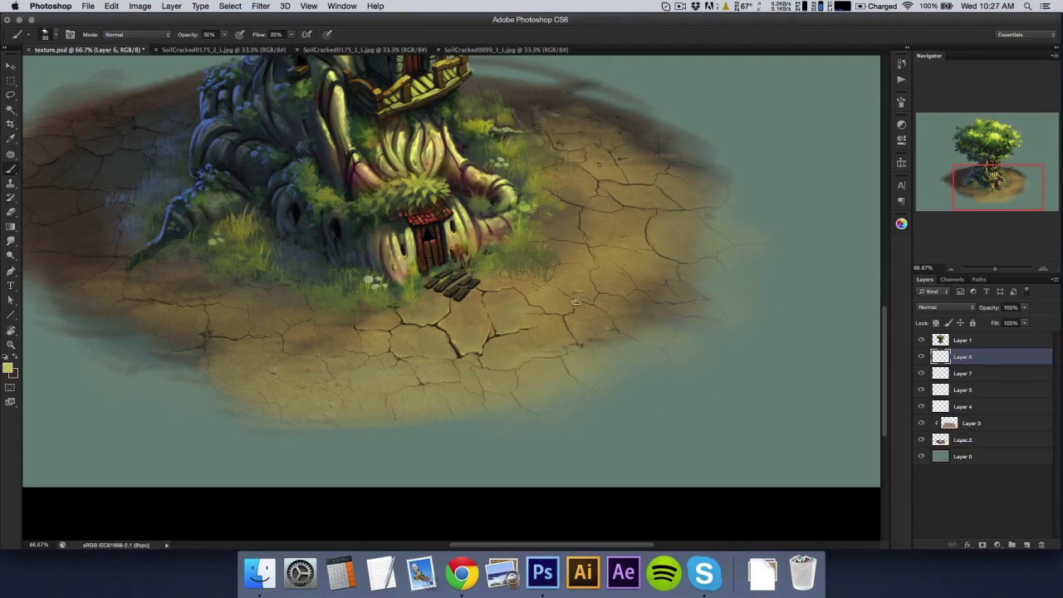
Step: Paint highlights on the soil plates with a size-20 brush at 50% opacity, 20% flow
key("bracketright")
key("r")
mouse_move(648, 393)
left_mouse_down()
mouse_move(544, 288)
mouse_move(573, 249)
mouse_move(614, 375)
left_mouse_up()
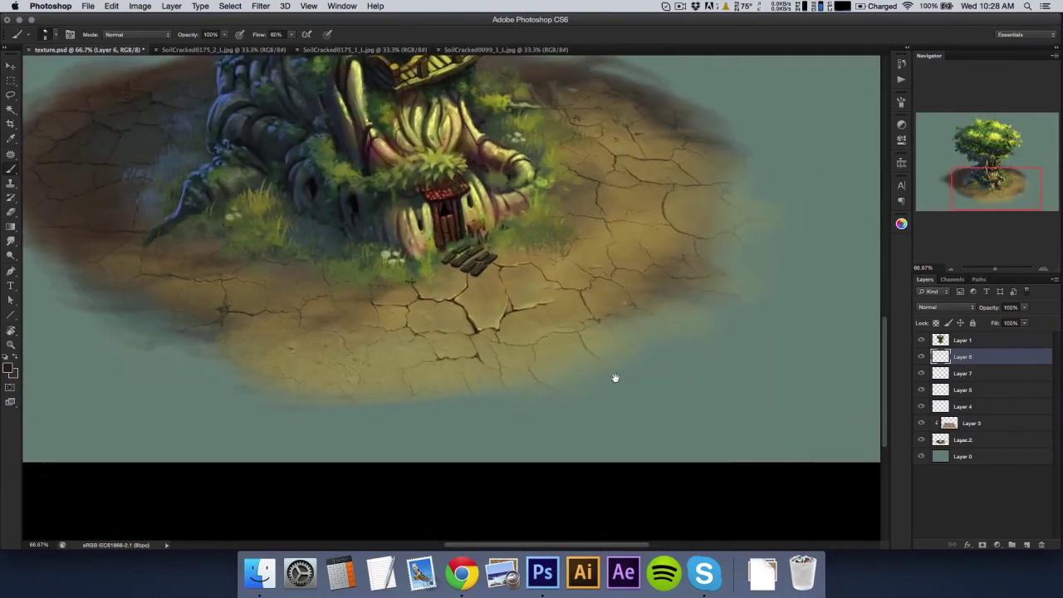
mouse_move(508, 311)
left_mouse_down()
mouse_move(490, 316)
mouse_move(482, 303)
left_mouse_up()
key("5")
key("shift+2")
mouse_move(466, 298)
left_mouse_down()
mouse_move(462, 316)
mouse_move(480, 332)
left_mouse_up()
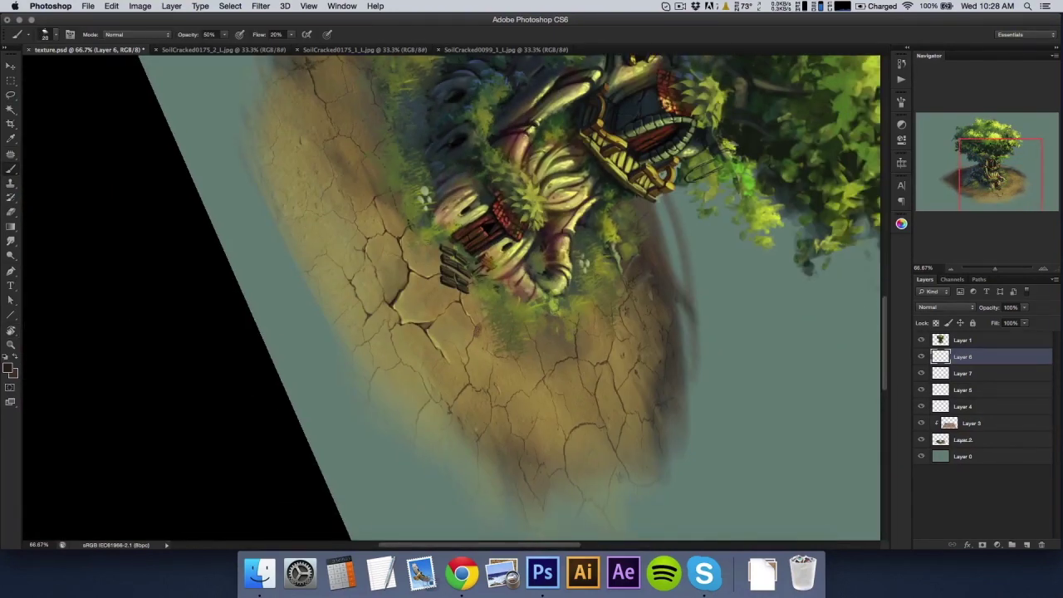
left_click_drag(467, 367, 554, 262)
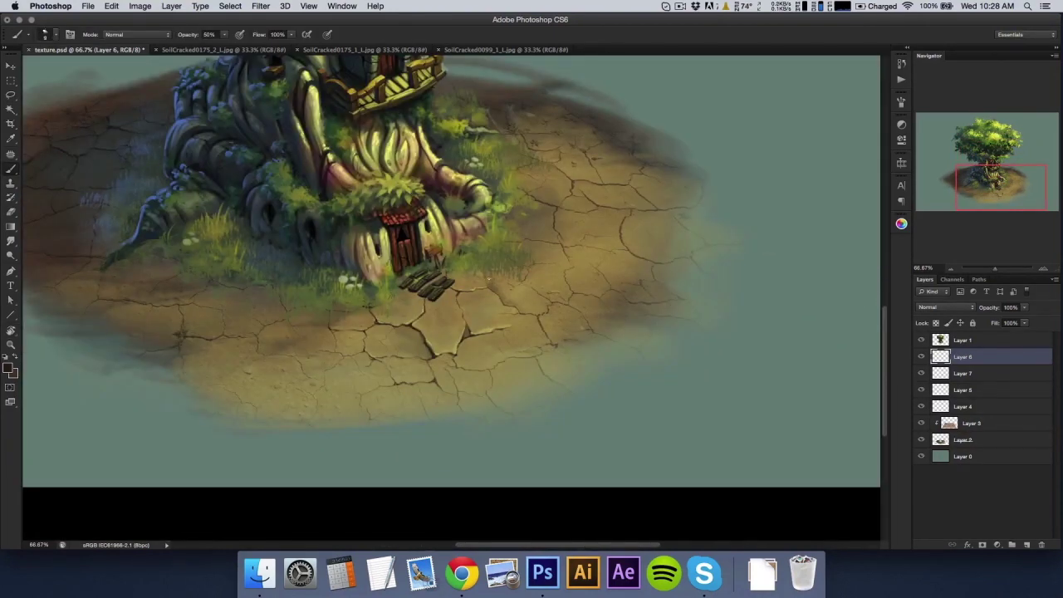
Step: Paint more sunlit plate edges at 100% opacity, sampling a bright yellow from the foliage
key("0")
left_click_drag(465, 332, 498, 216)
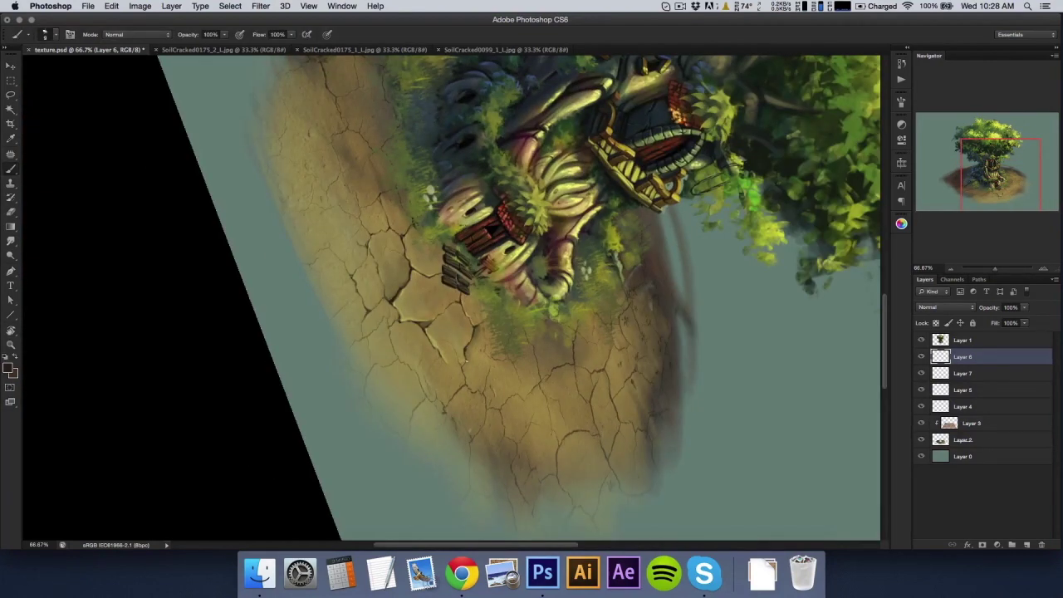
left_click_drag(480, 461, 586, 212)
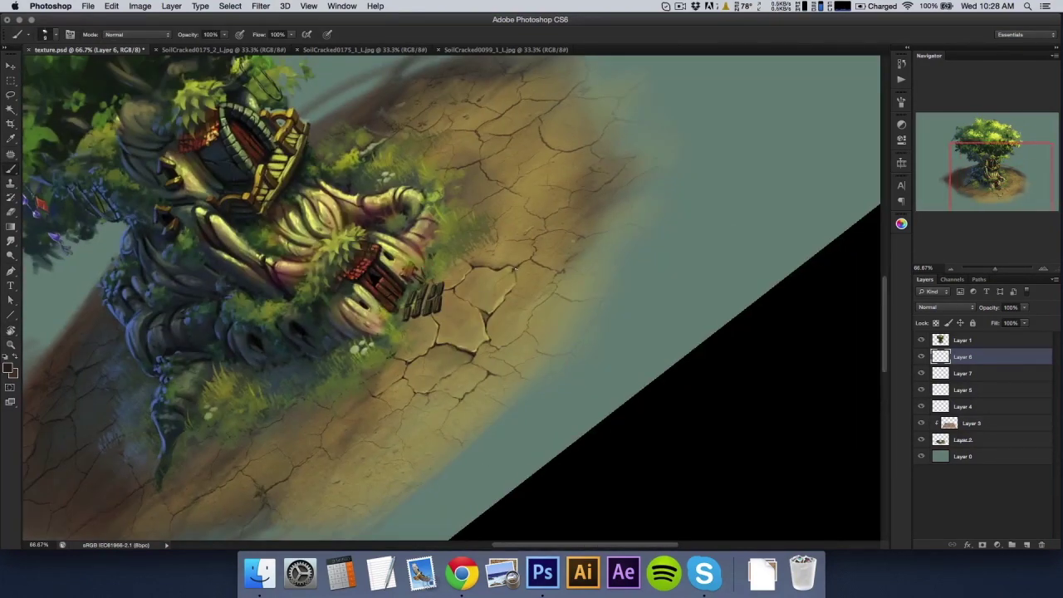
mouse_move(513, 268)
left_mouse_down()
mouse_move(571, 373)
mouse_move(588, 195)
mouse_move(598, 349)
mouse_move(532, 195)
left_mouse_up()
key("Escape")
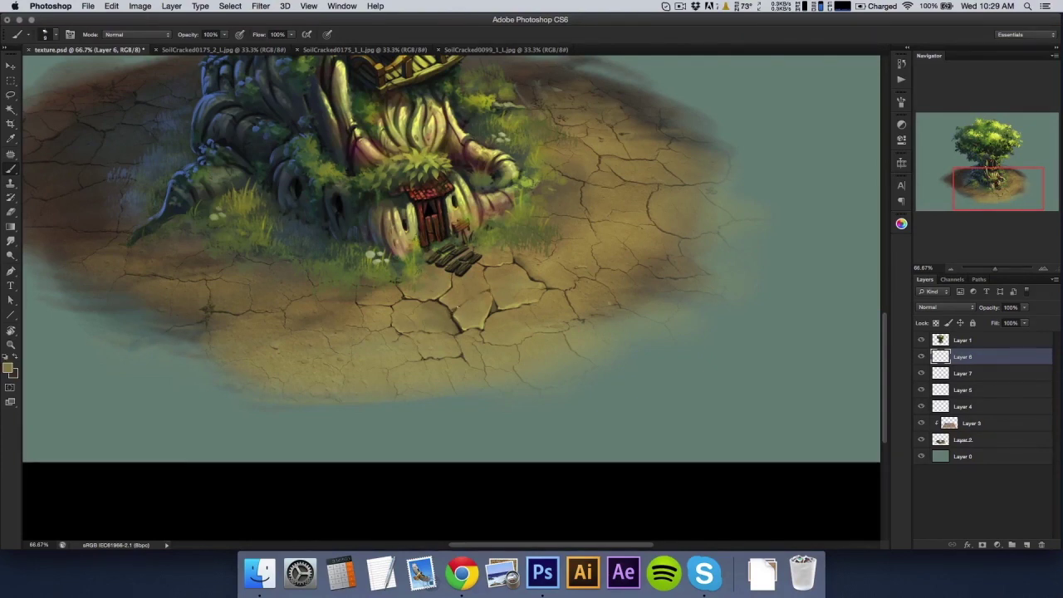
left_click_drag(581, 249, 515, 166)
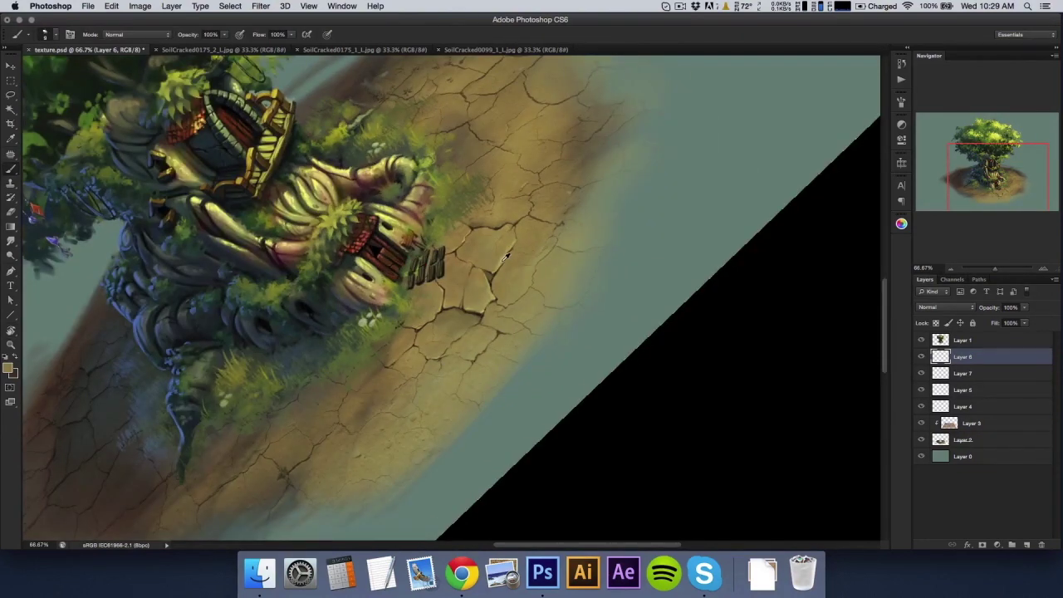
left_click(396, 211, "alt")
Step: Merge Layers 4, 5 and 7 into Layer 6 with Cmd+E, then sample a darker colour
key("Escape")
key("v")
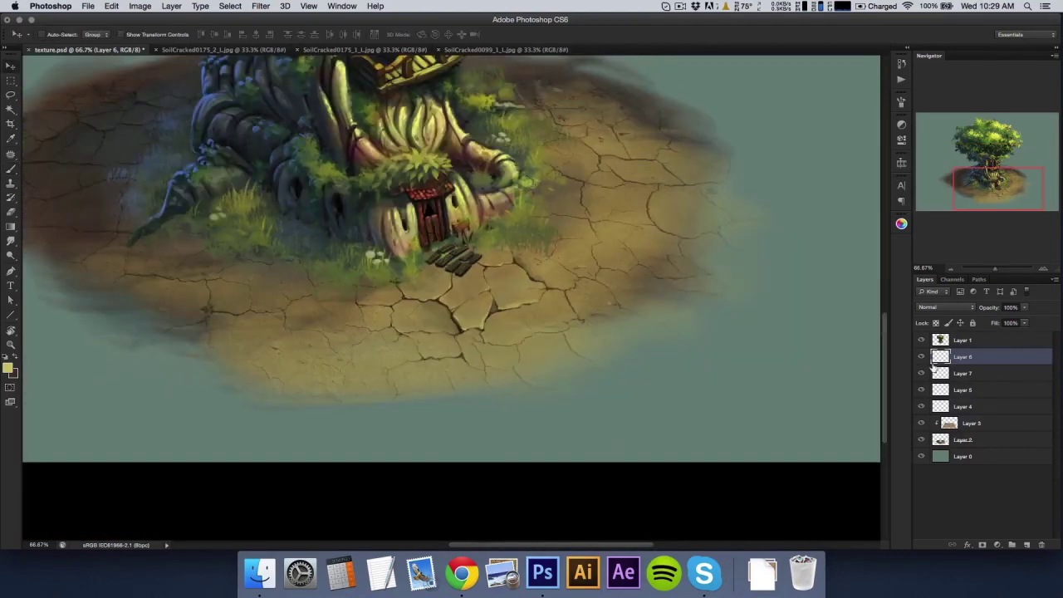
key("super+e")
key("r")
mouse_move(789, 358)
left_mouse_down()
mouse_move(550, 349)
mouse_move(535, 241)
mouse_move(561, 282)
mouse_move(544, 223)
mouse_move(532, 249)
left_mouse_up()
key("b")
left_click(535, 241, "alt")
Step: Touch up the cracks with brush and eraser, then preview Layer 6 on its own
key("e")
key("b")
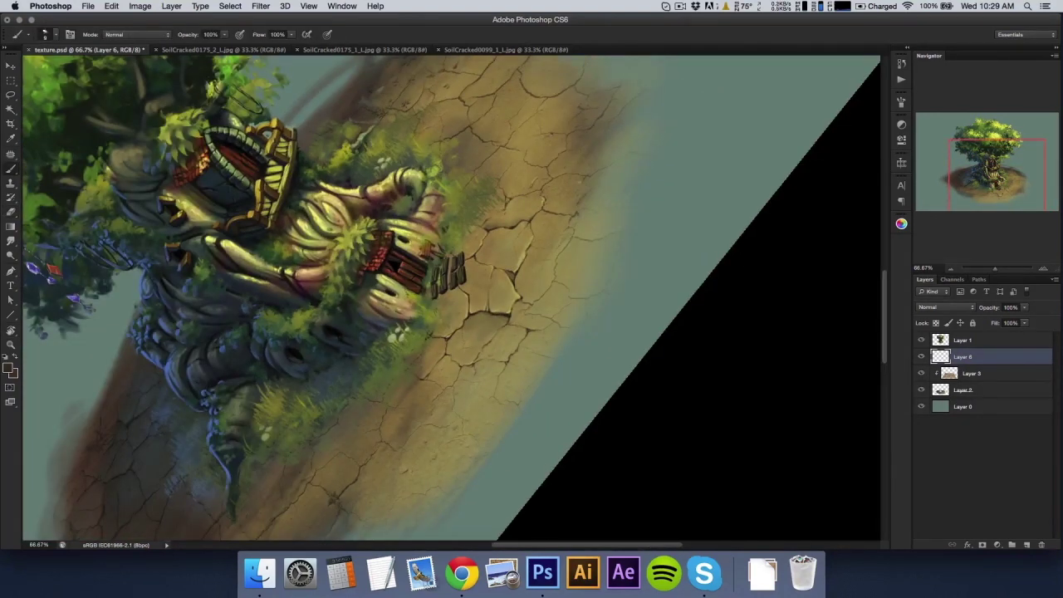
left_click_drag(540, 146, 557, 437)
key("Escape")
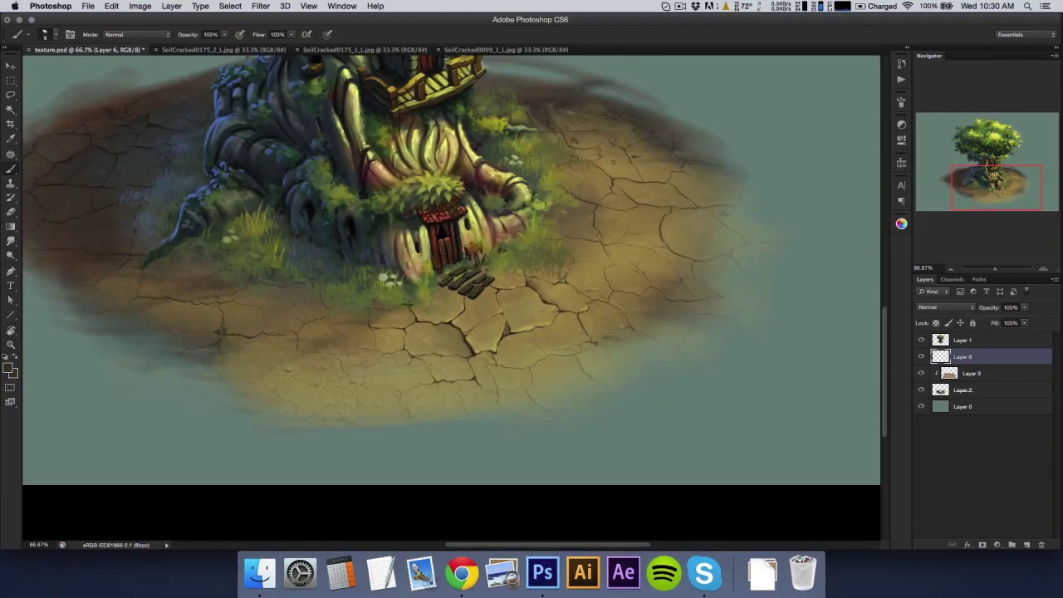
left_click_drag(664, 207, 688, 246)
key("Escape")
left_click(920, 357, "alt")
Step: Reset the brush to 100% opacity and 100% flow and swap foreground and background colours
key("r")
left_click_drag(578, 291, 668, 218)
key("Escape")
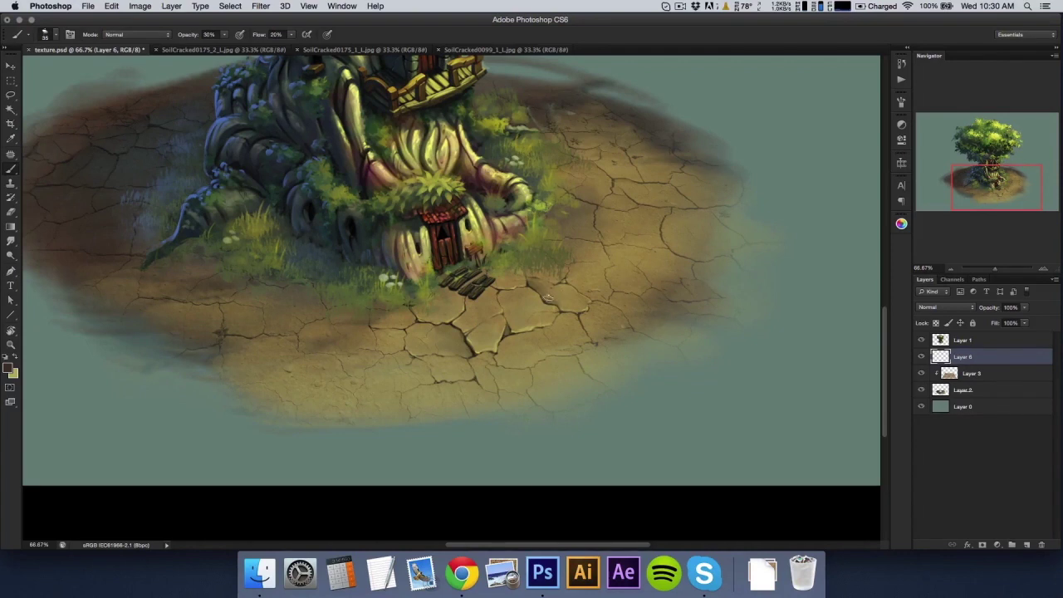
key("0")
key("shift+0")
key("x")
left_click_drag(451, 270, 451, 270)
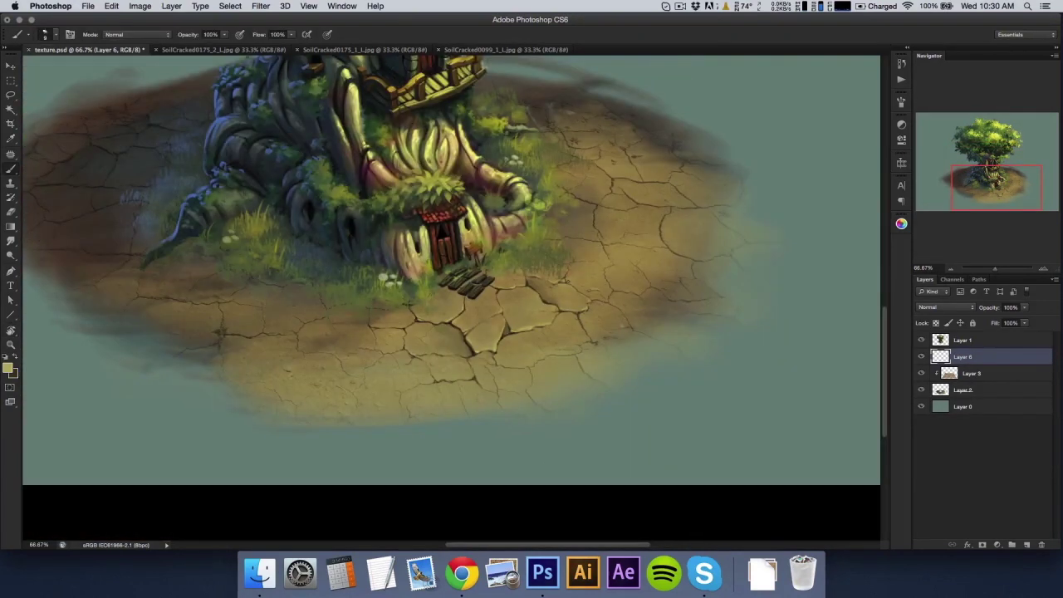
Step: Paint additional cracks into the soil at several canvas angles, erasing where needed
left_click_drag(627, 305, 626, 245)
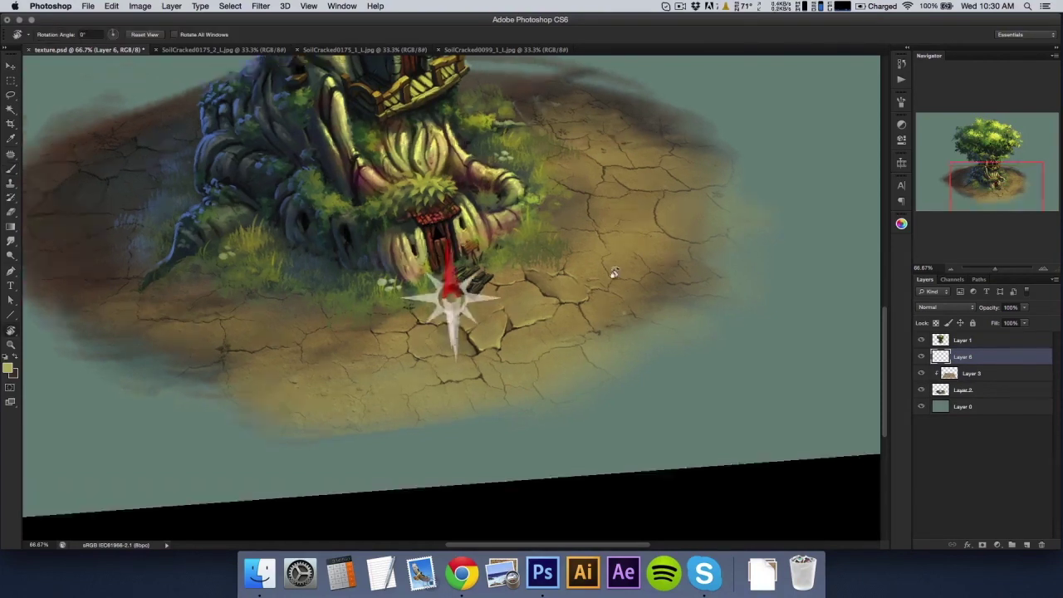
left_click_drag(478, 249, 477, 353)
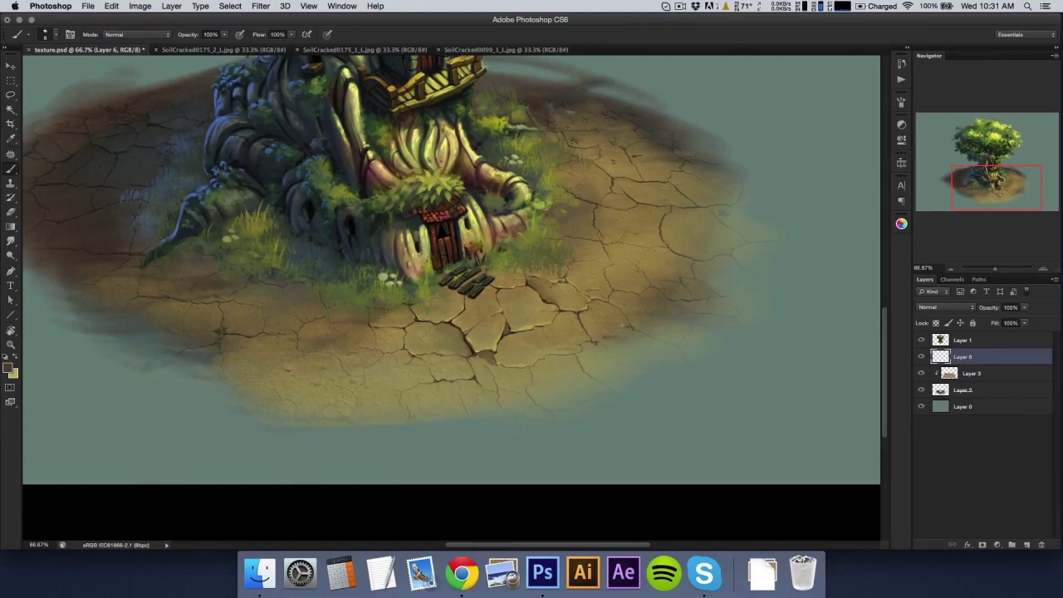
mouse_move(495, 361)
left_mouse_down()
mouse_move(612, 251)
mouse_move(489, 355)
left_mouse_up()
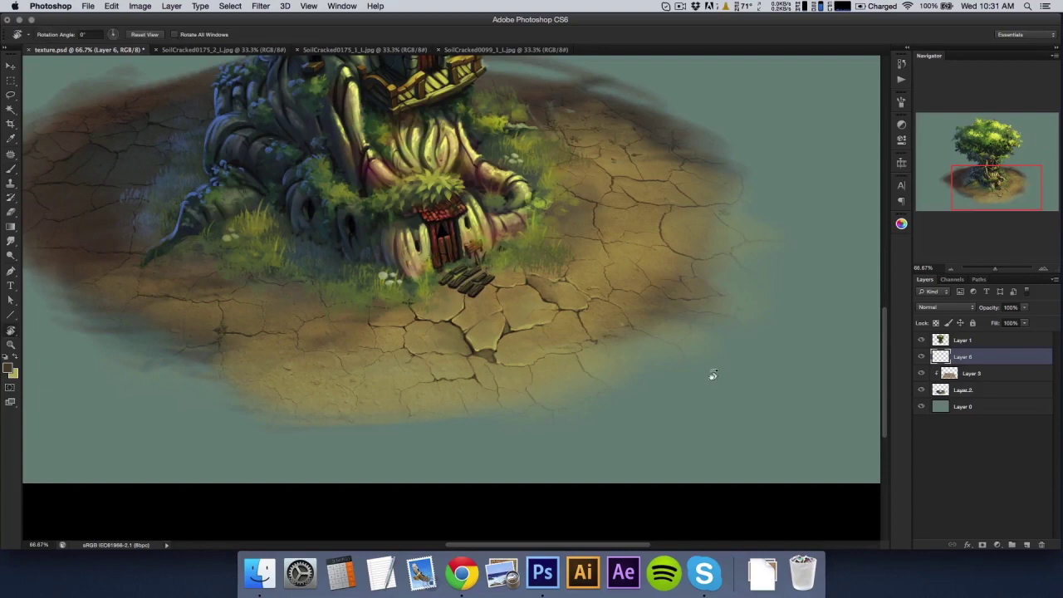
left_click_drag(709, 373, 509, 278)
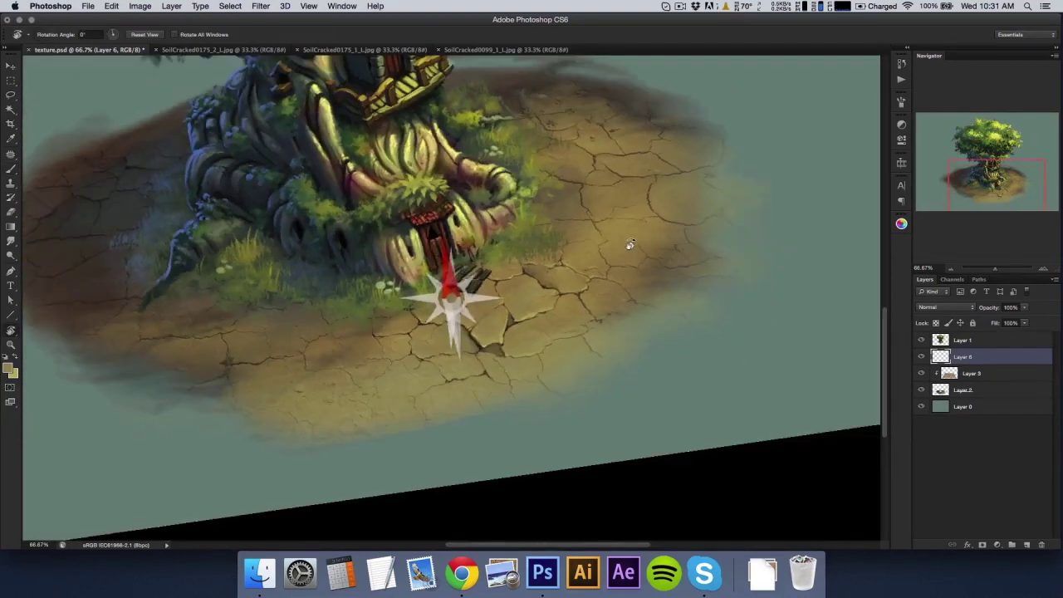
left_click_drag(497, 341, 477, 333)
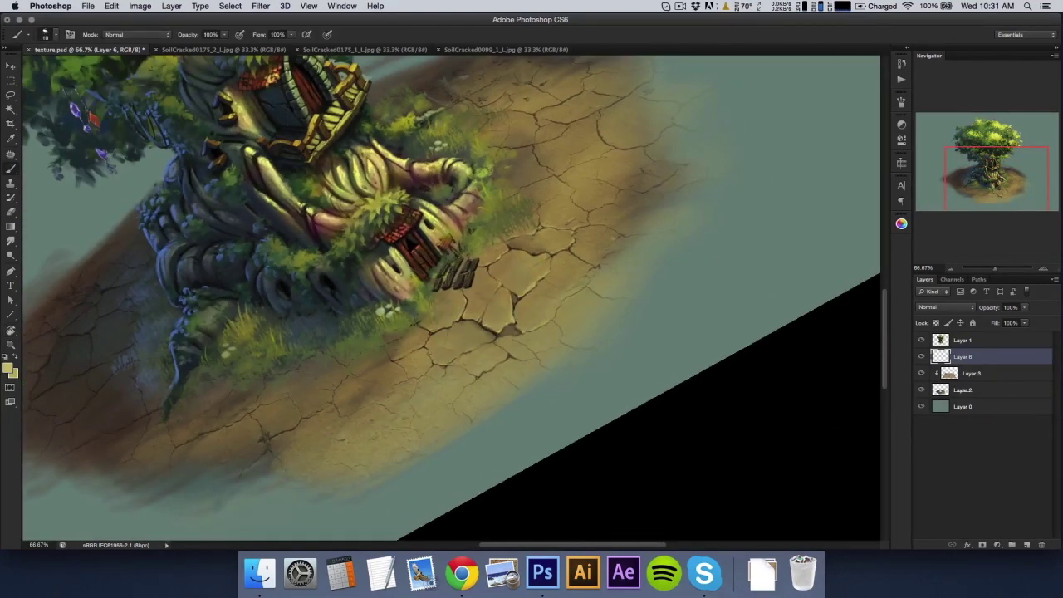
mouse_move(452, 365)
left_mouse_down()
mouse_move(590, 266)
mouse_move(540, 190)
left_mouse_up()
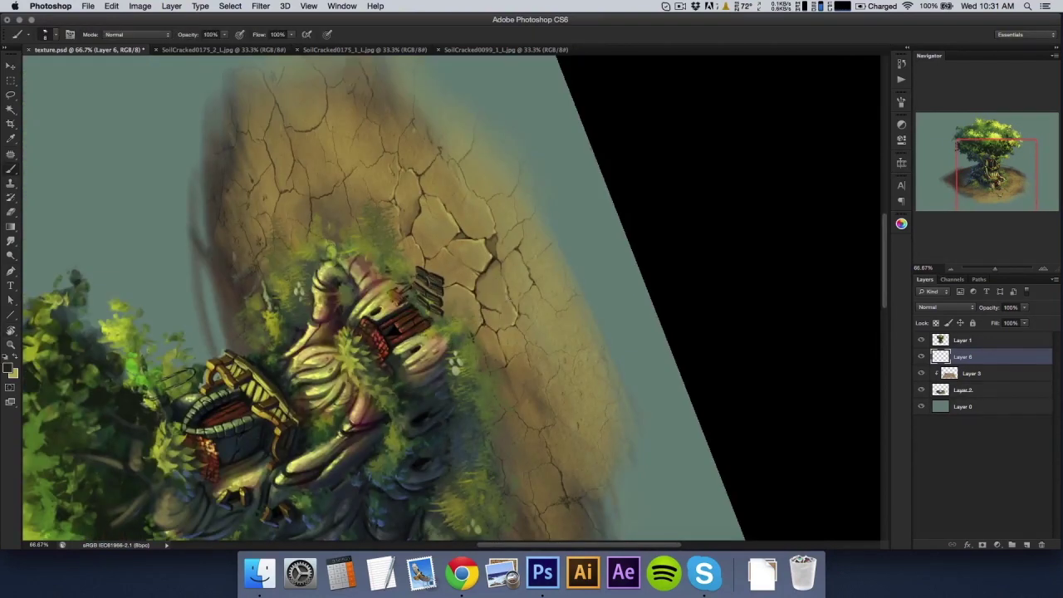
key("e")
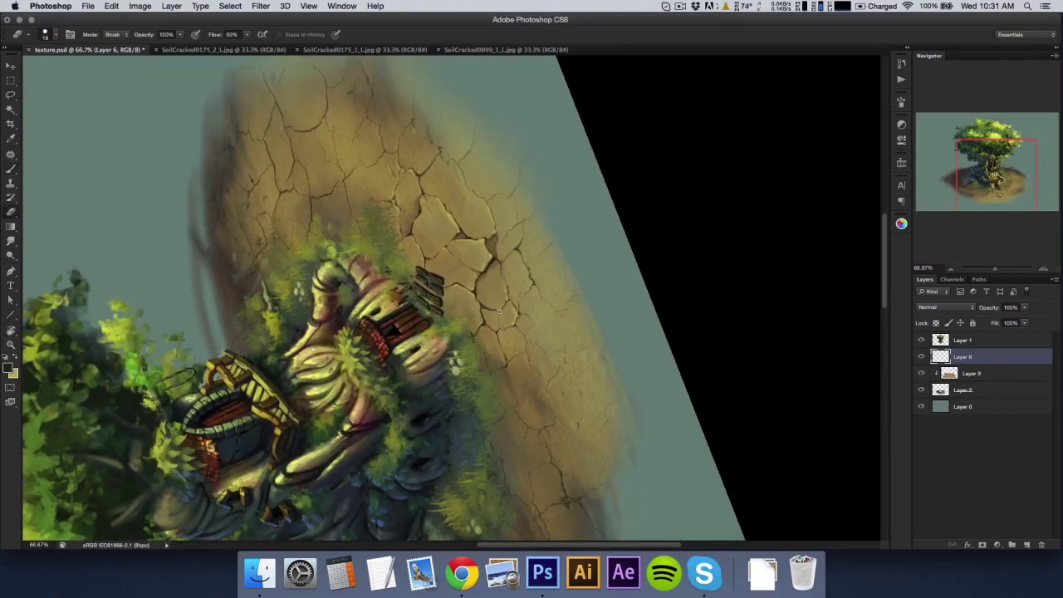
key("Escape")
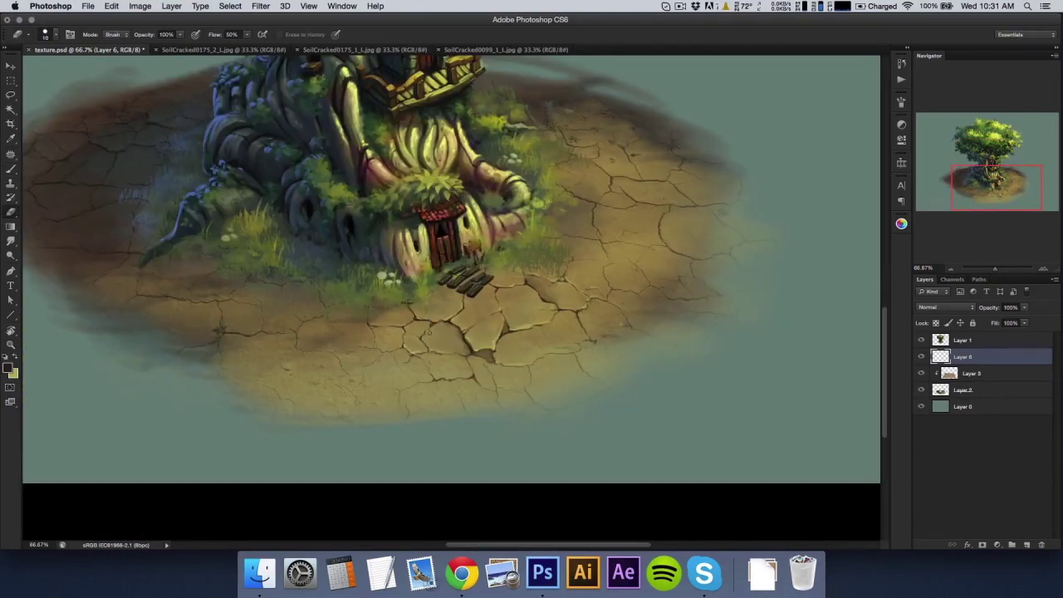
Step: Alternate yellow highlights and dark cracks on the soil plates, lowering brush flow to 20%
key("b")
key("x")
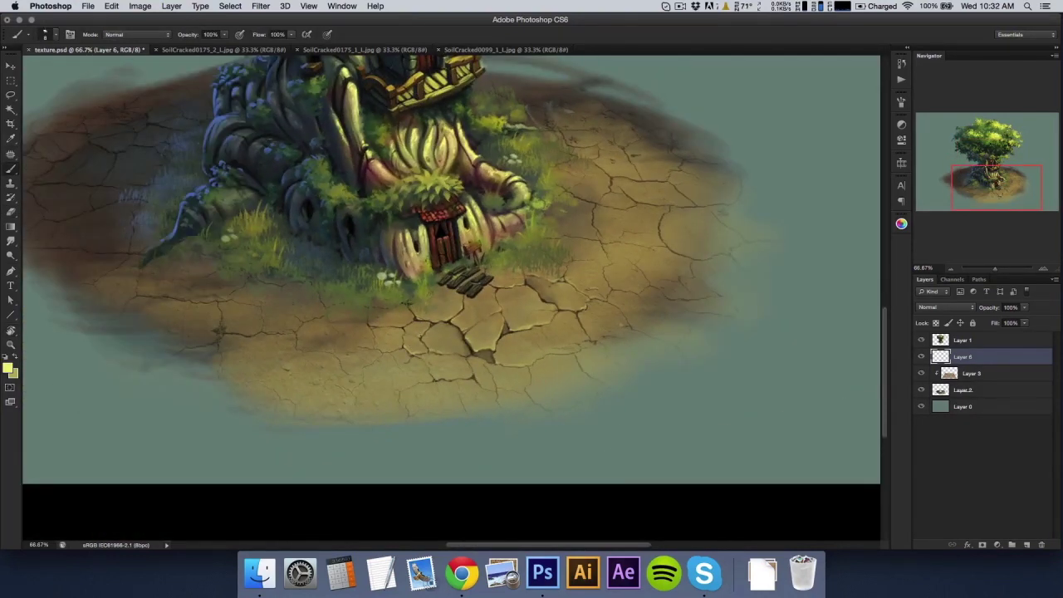
left_click_drag(640, 373, 508, 303)
key("x")
key("Escape")
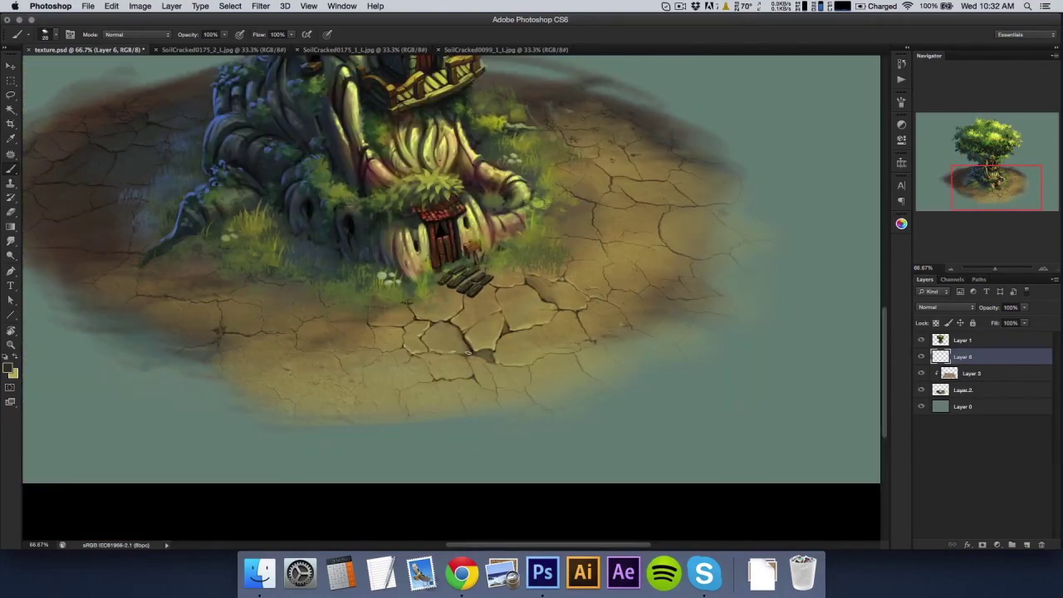
key("shift+2")
mouse_move(468, 349)
left_mouse_down()
mouse_move(438, 349)
mouse_move(537, 303)
left_mouse_up()
Step: Sample a lighter soil colour at 100% flow and bring the whole ground patch into view
left_click(513, 312, "alt")
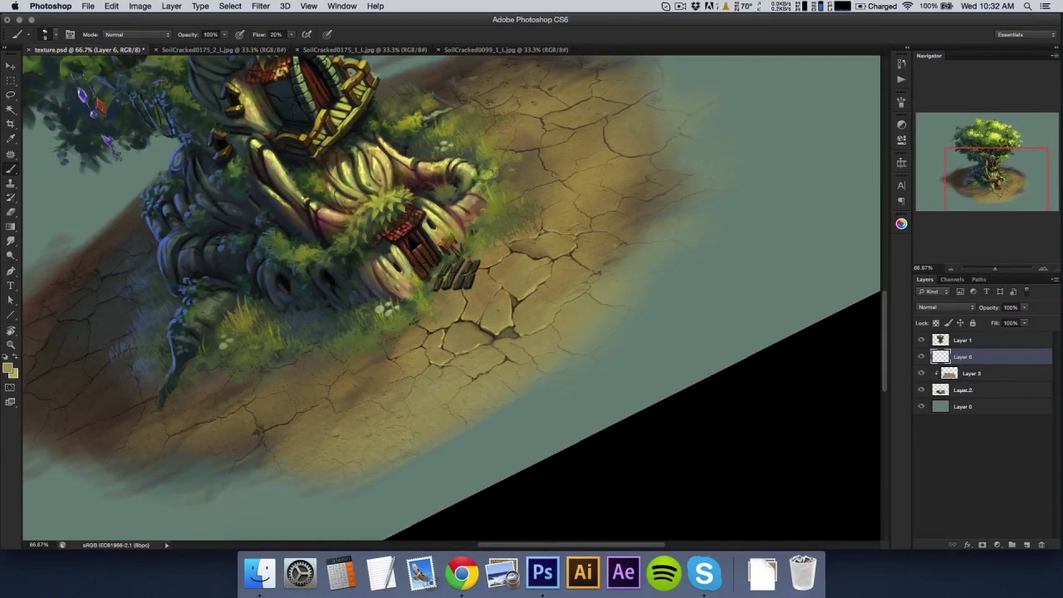
key("shift+0")
key("Escape")
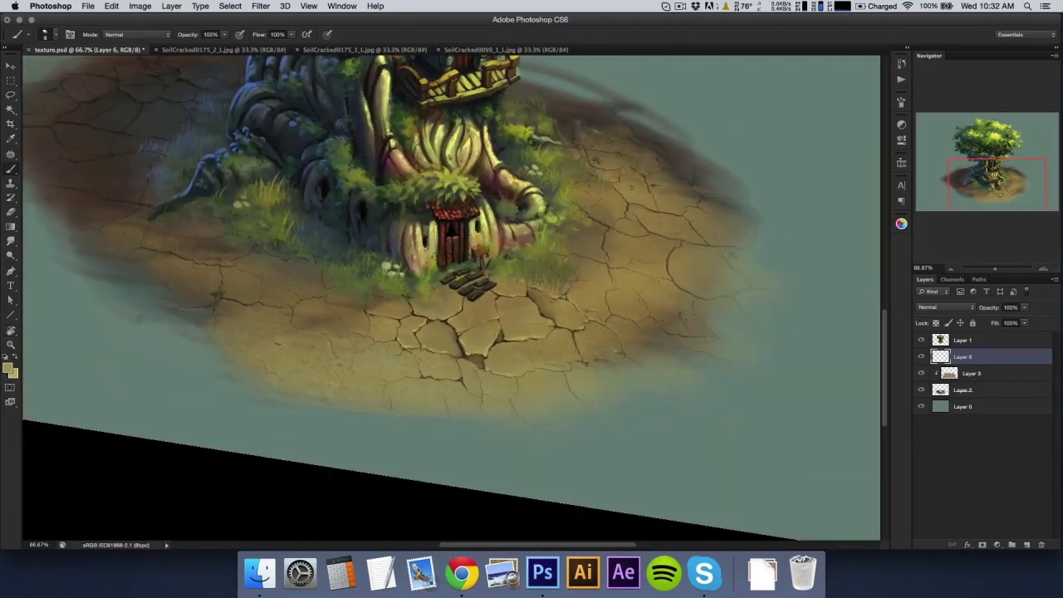
key("v")
left_click_drag(791, 494, 712, 421)
Step: Add a new empty painting layer and set the brush to 300px at 20% flow
key("ctrl+minus")
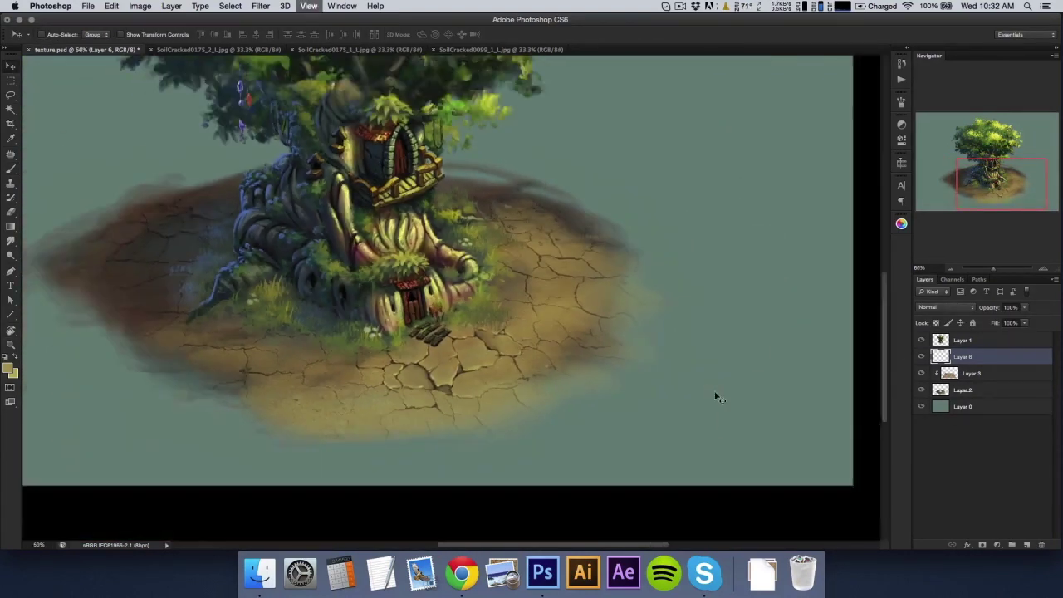
key("b")
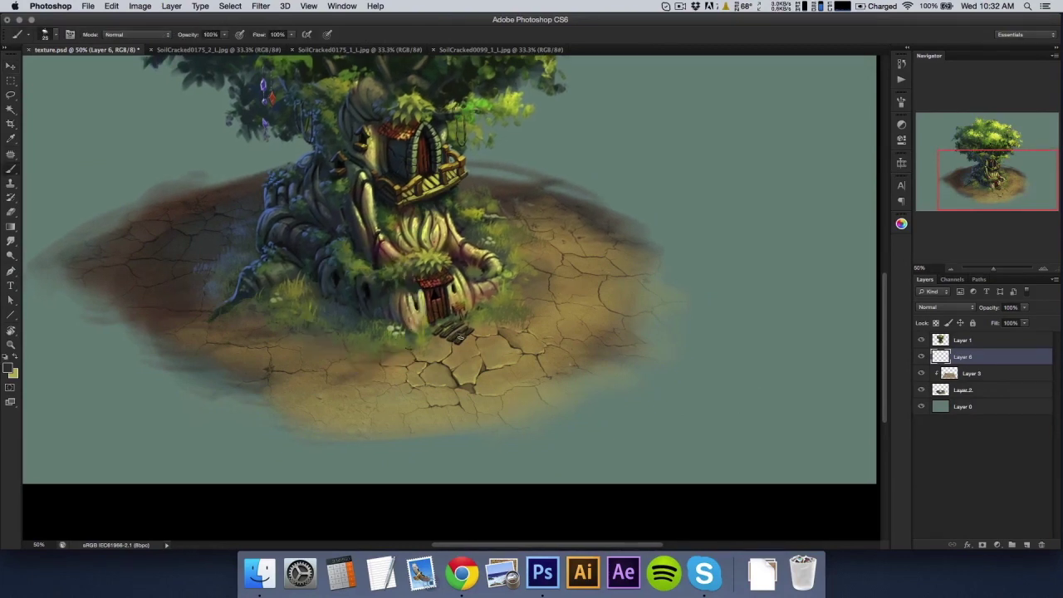
key("ctrl+shift+alt+n")
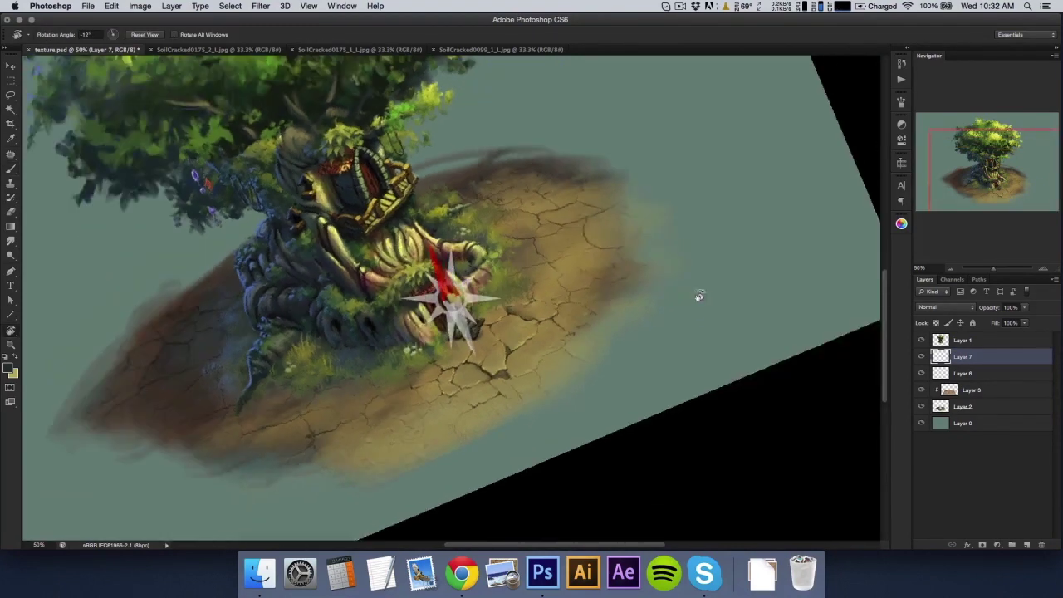
key("bracketright")
key("bracketright")
key("bracketright")
key("shift+2")
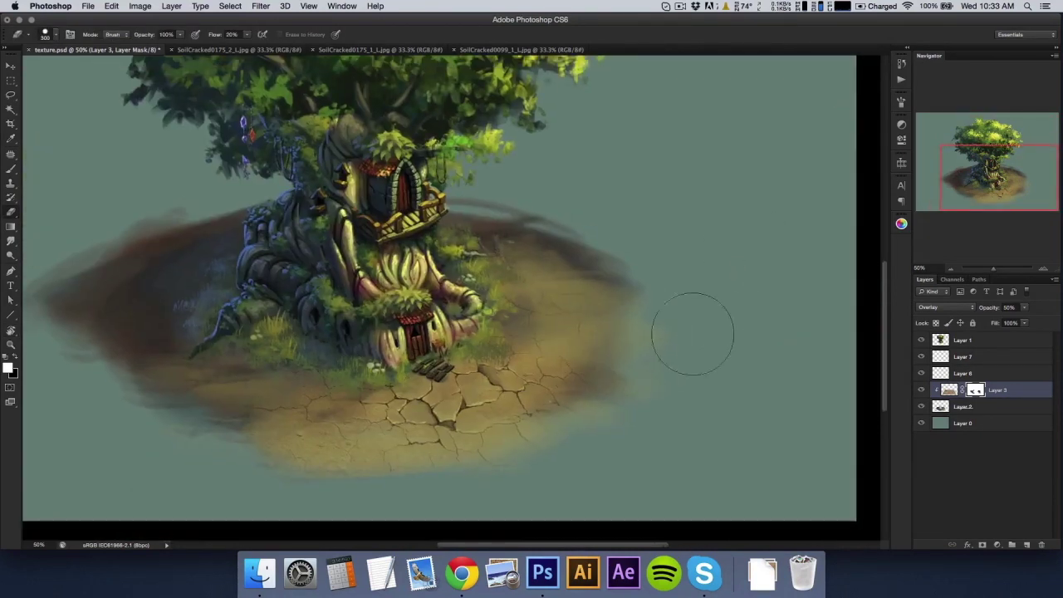
key("b")
Step: Add Layer 8 above Layer 6 and erase on Layer 3's mask
left_click(924, 373)
left_click(1026, 545)
left_click(973, 407)
key("e")
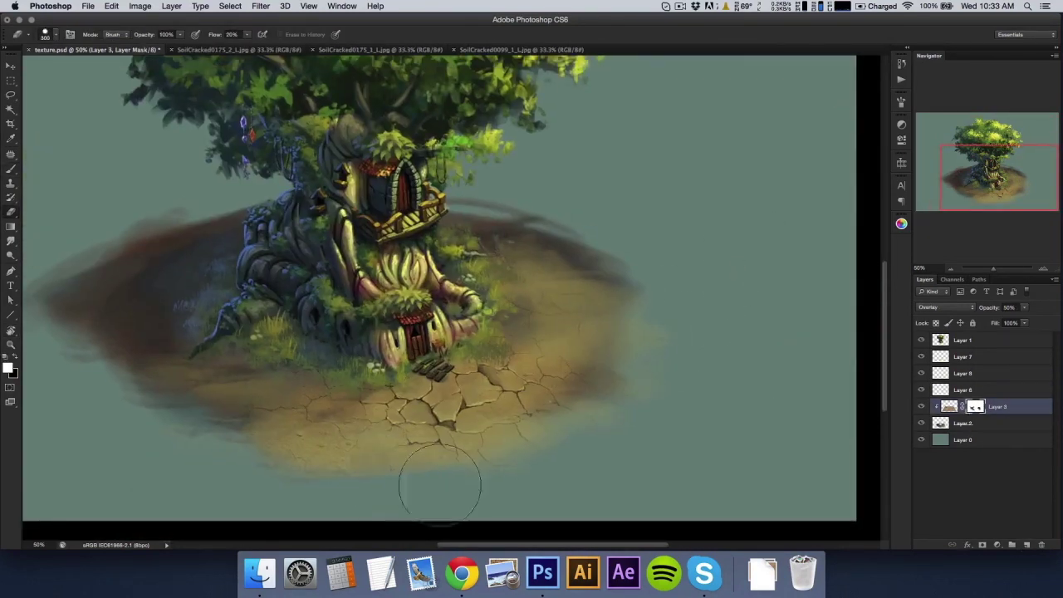
left_click(963, 374)
key("b")
Step: Use a size-10 brush with the ground's sandy yellow, checking a temporarily rotated view
key("bracketleft")
key("bracketleft")
key("bracketleft")
left_click(452, 291, "alt")
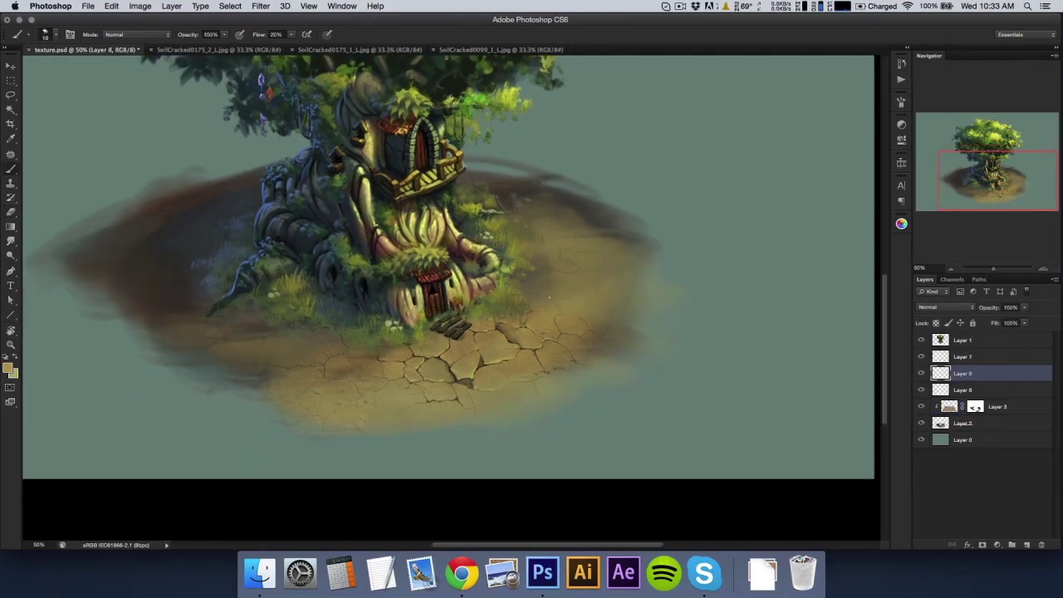
key("r")
left_click_drag(565, 308, 476, 351)
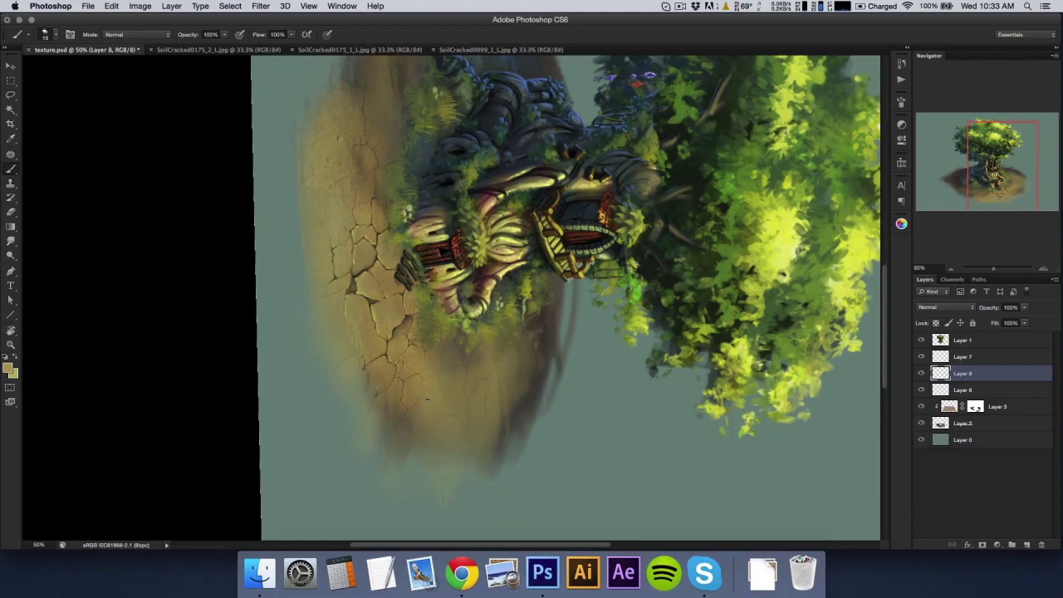
mouse_move(425, 469)
left_mouse_down()
mouse_move(541, 287)
mouse_move(570, 304)
left_mouse_up()
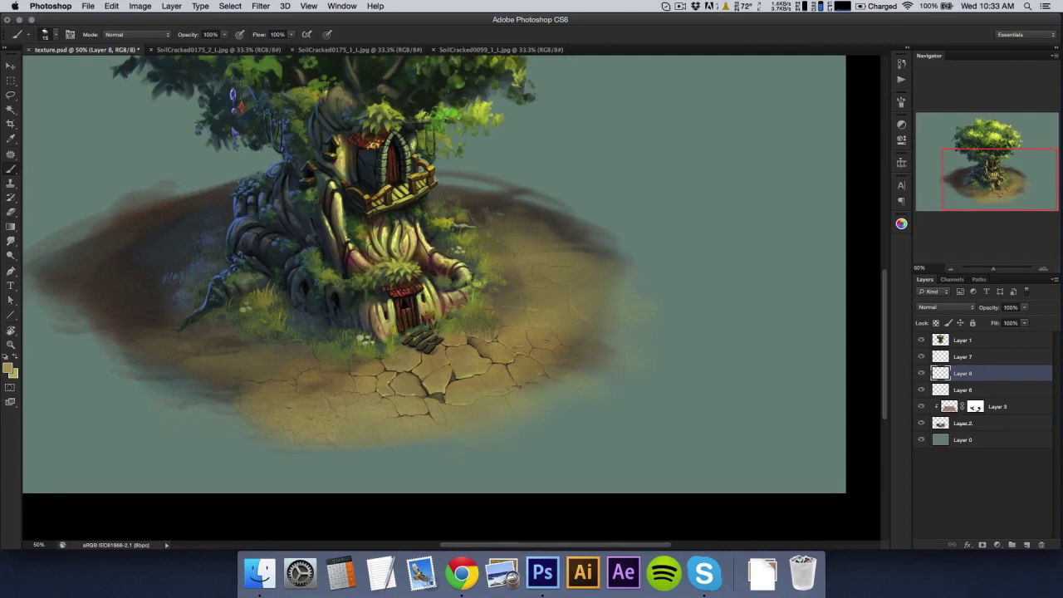
key("e")
Step: Smudge Layer 3's crack texture, then undo the changes and make it visible again
key("alt+bracketleft")
key("alt+bracketleft")
key("r")
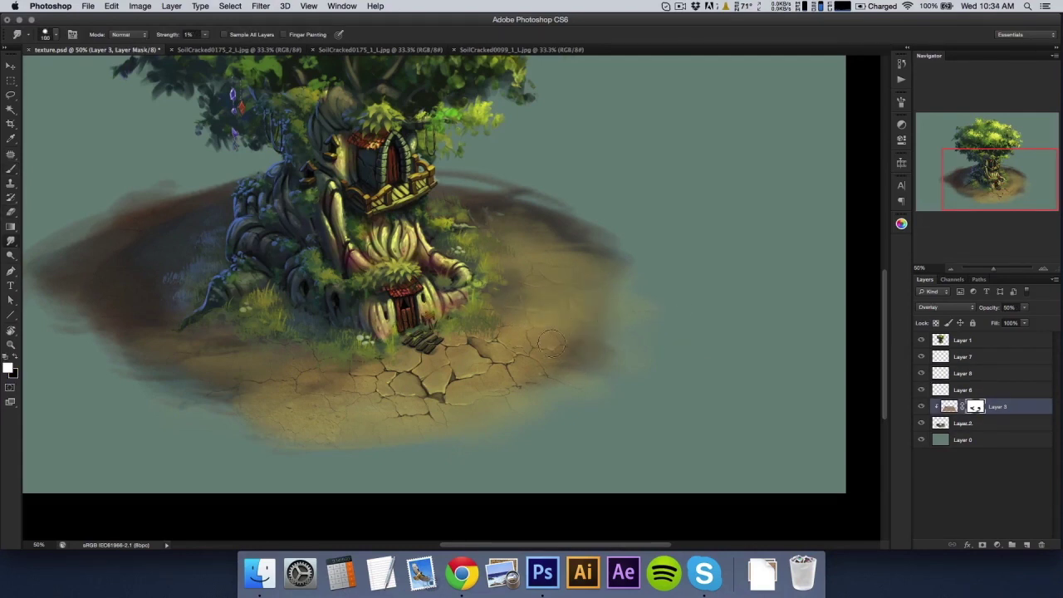
left_click(948, 406)
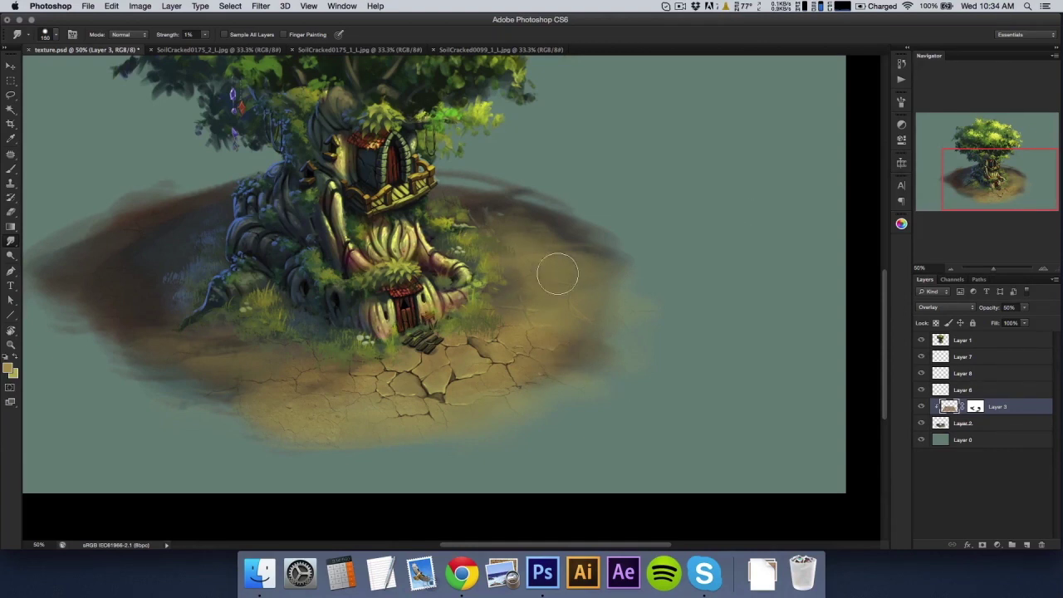
left_click(961, 390)
key("ctrl+alt+z")
key("ctrl+alt+z")
key("ctrl+alt+z")
key("ctrl+alt+z")
left_click(920, 406)
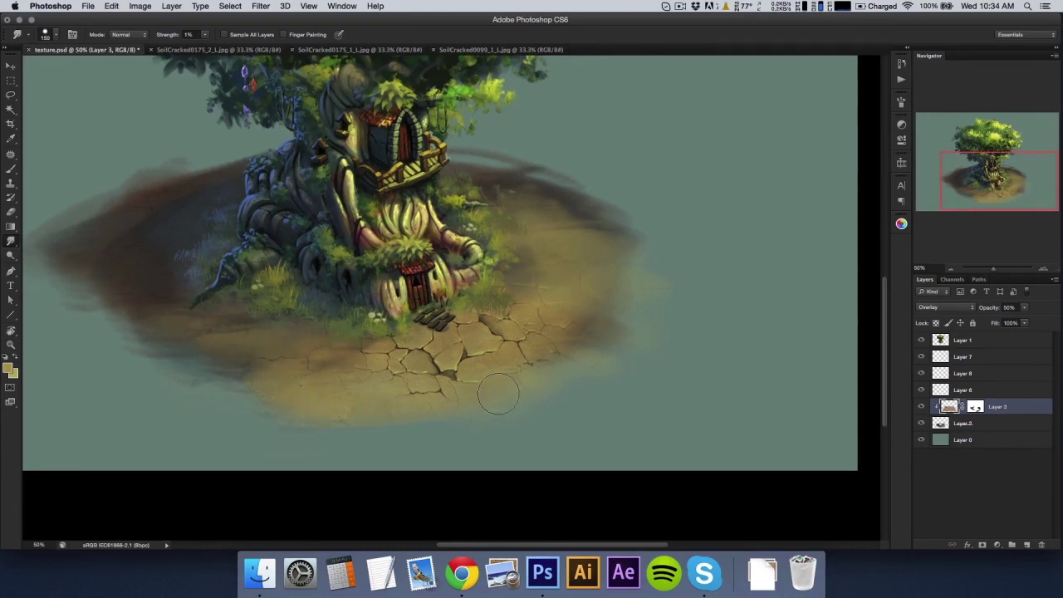
Step: Add empty Layer 9 above Layer 7 for painting
key("v")
key("b")
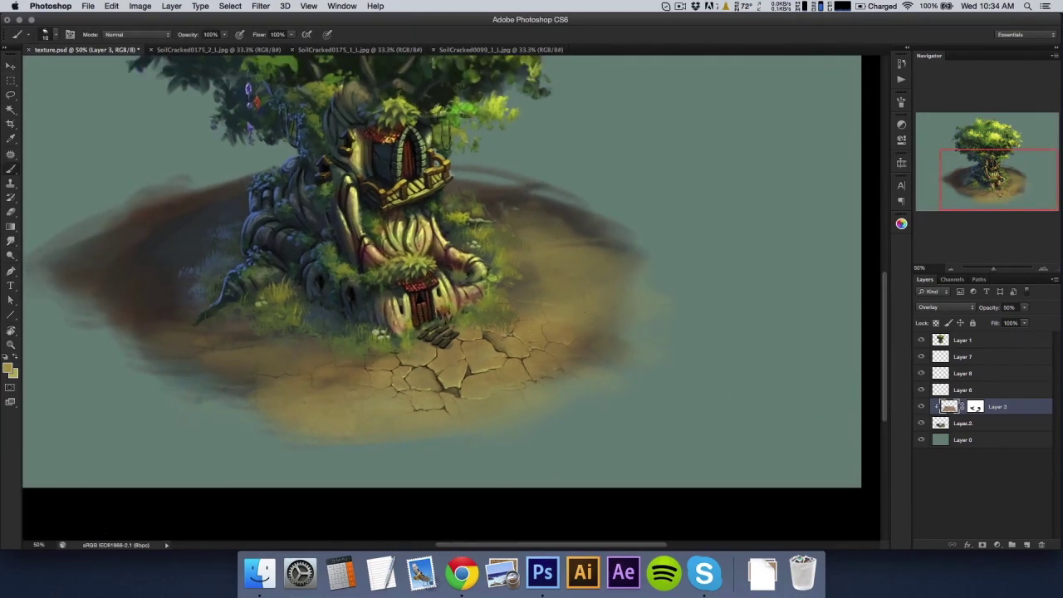
left_click(968, 366)
key("ctrl+shift+alt+n")
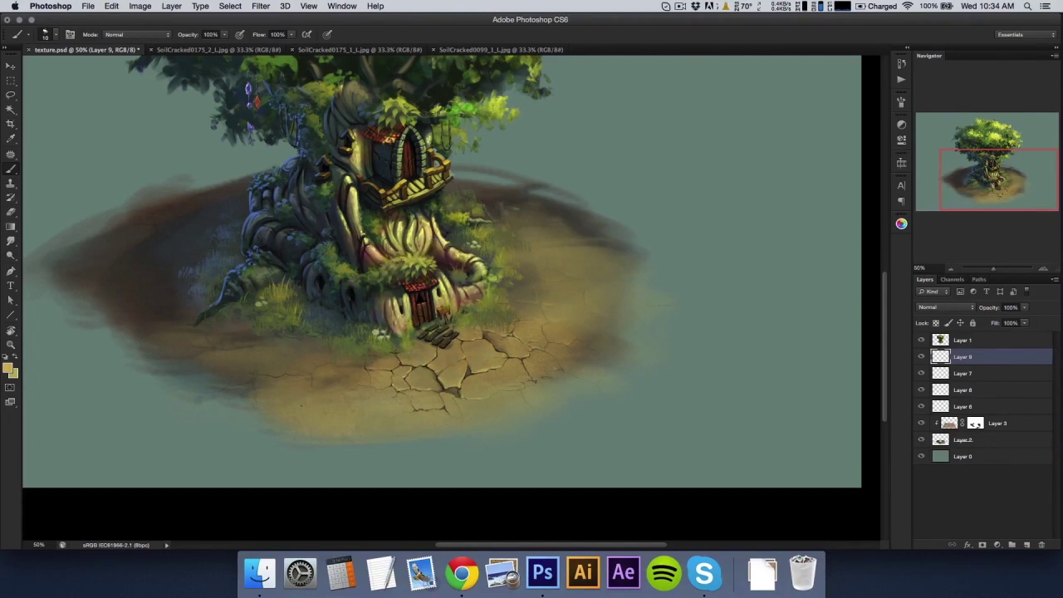
Step: On Layer 9, pick a darker pebble colour, swap to light tan, and use a size-10 brush
key("r")
left_click_drag(490, 395, 548, 339)
left_click(503, 314, "alt")
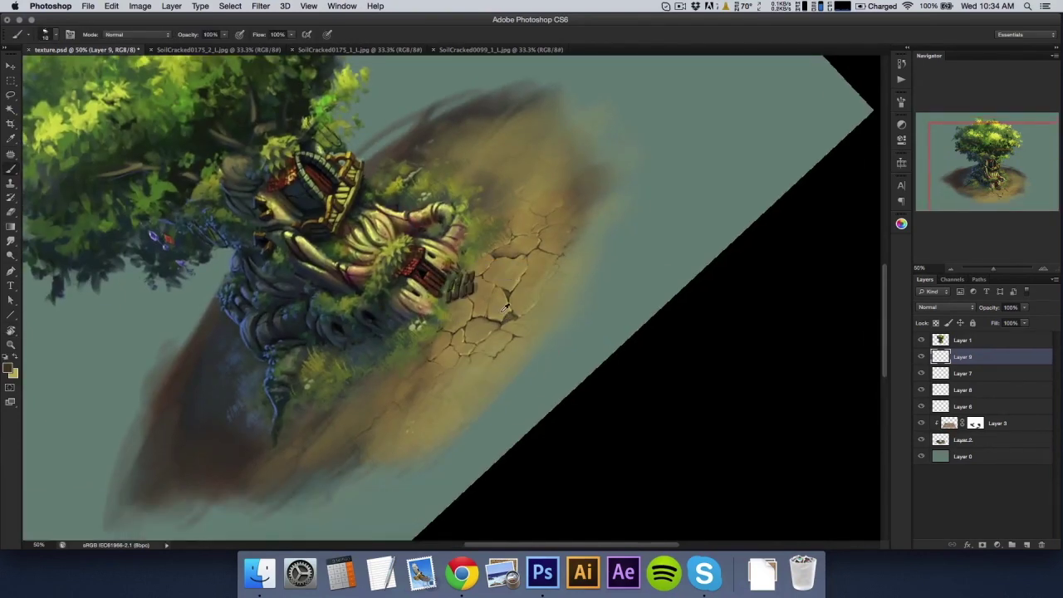
key("Escape")
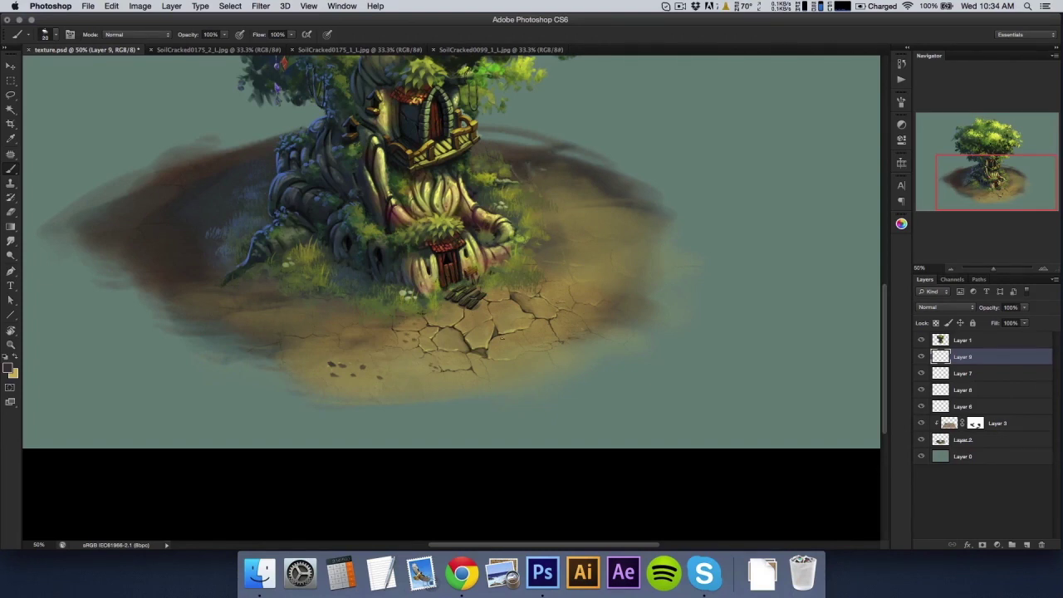
key("x")
key("bracketleft")
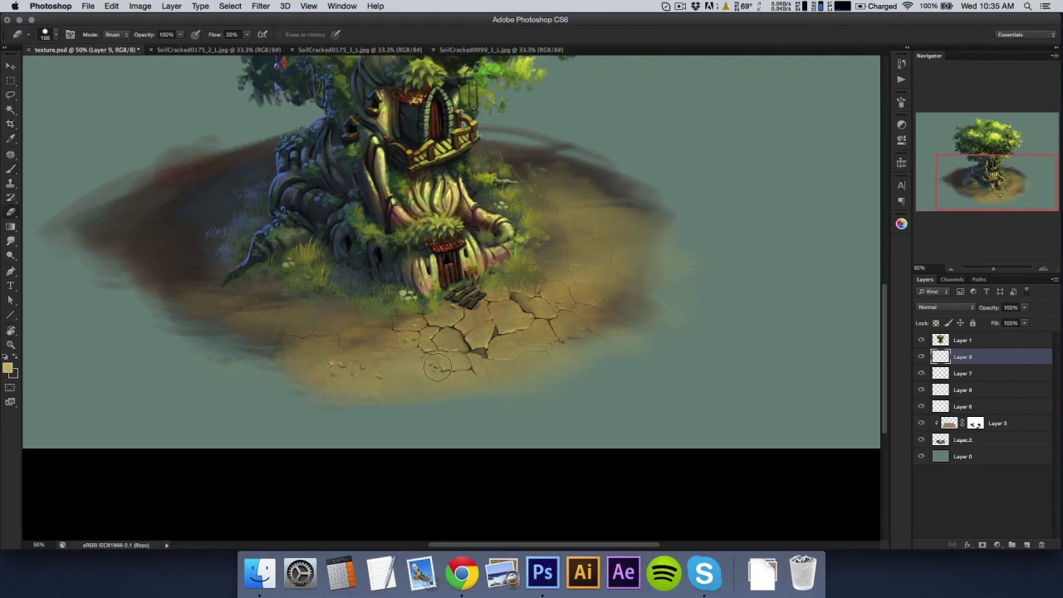